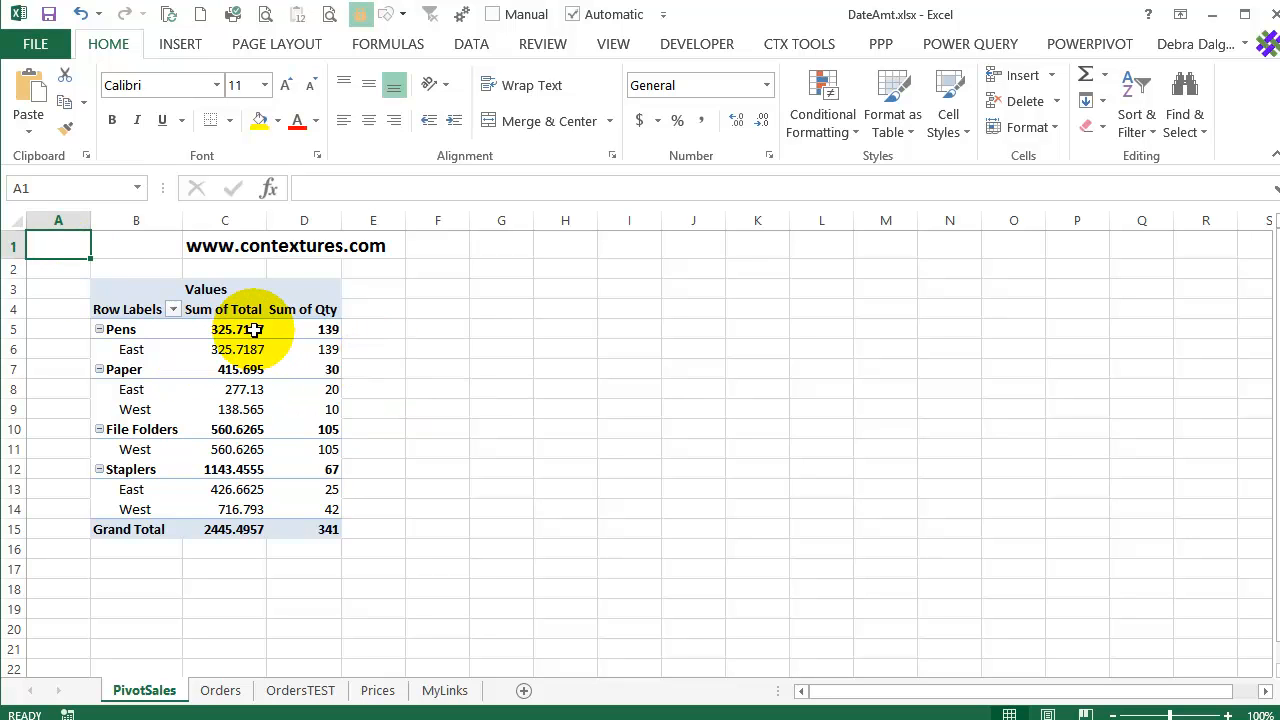
# - Refresh the pivot table on the PivotSales sheet
pyautogui.moveTo(255, 329)
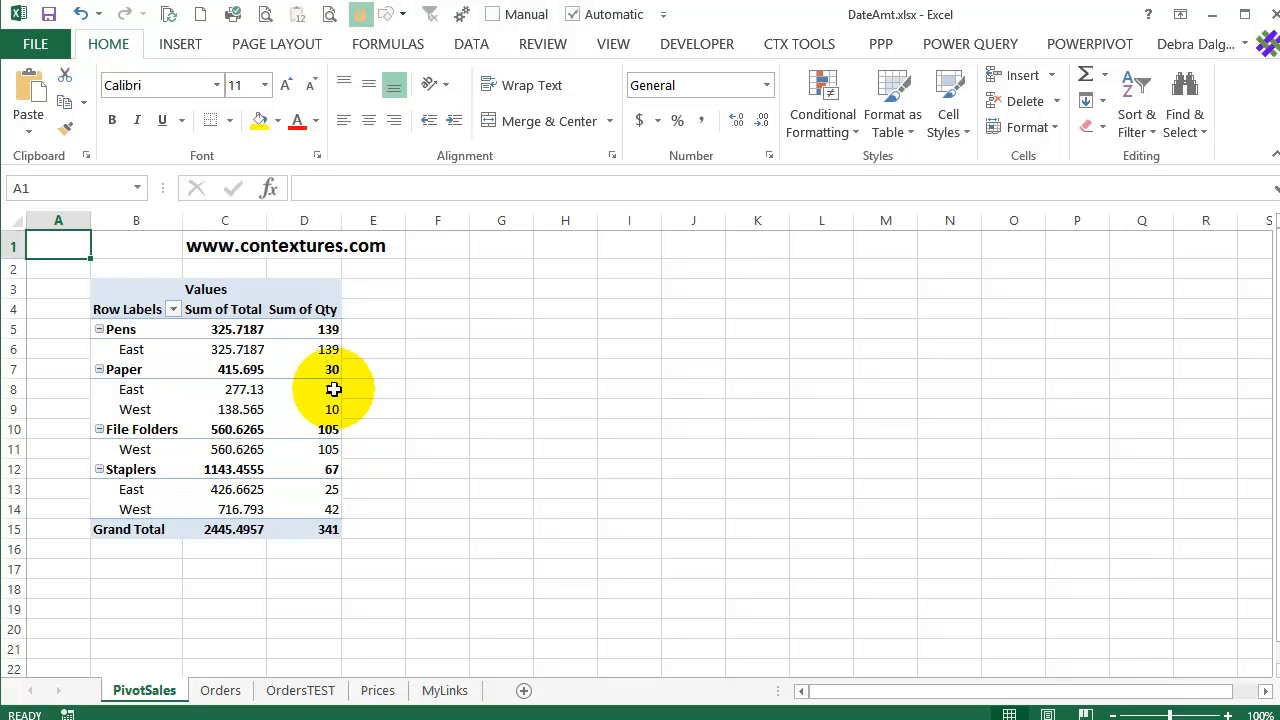
pyautogui.rightClick(242, 390)
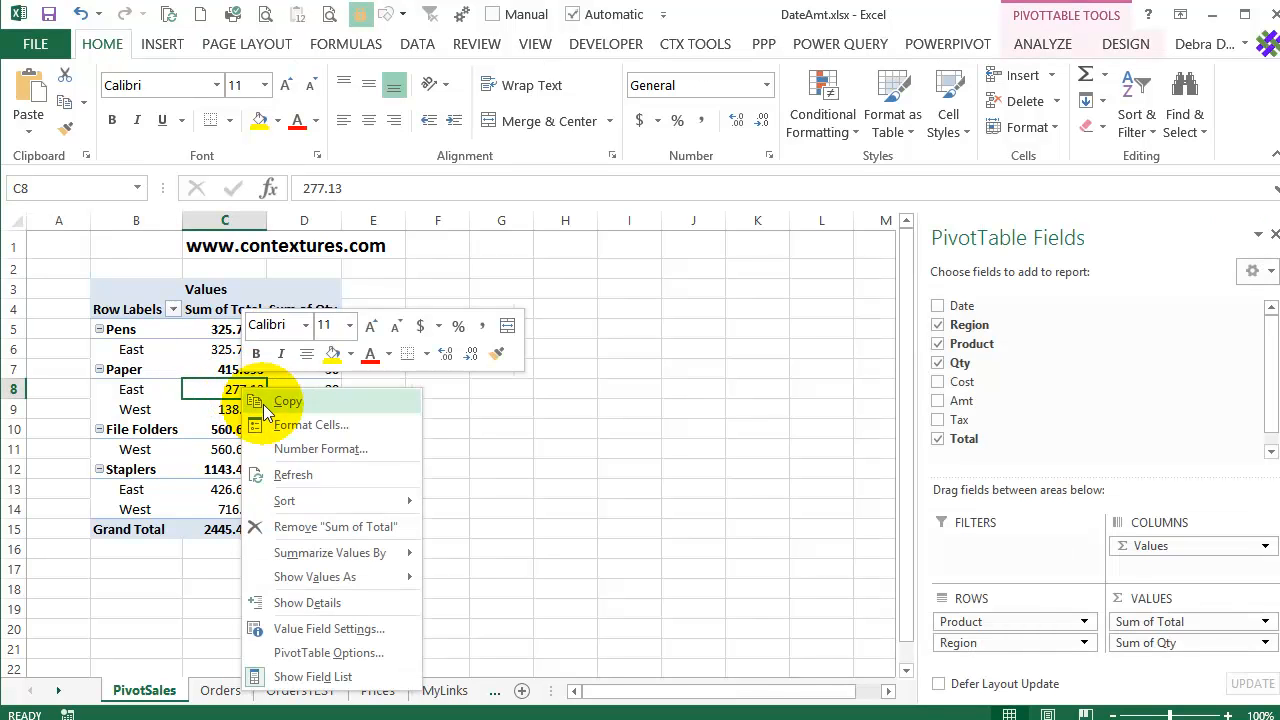
pyautogui.click(314, 477)
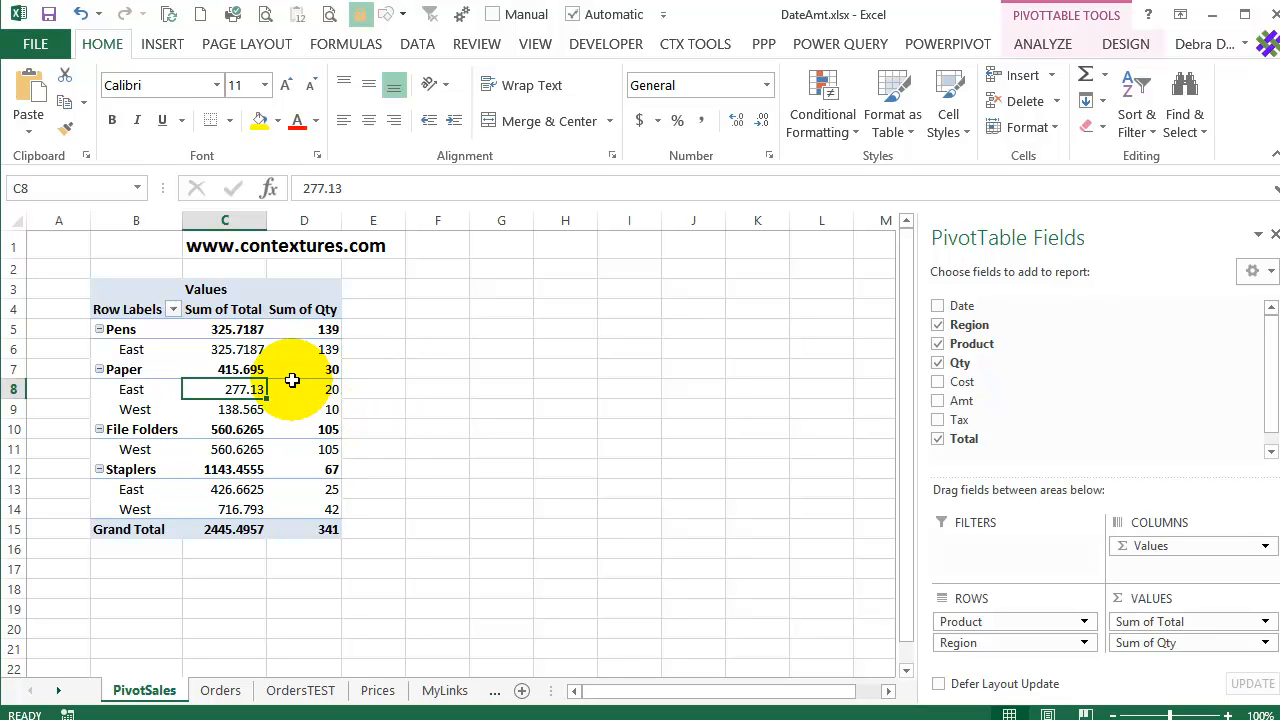
# - Change the pivot table's data source to the range Orders!$A$1:$H$10
pyautogui.moveTo(259, 388)
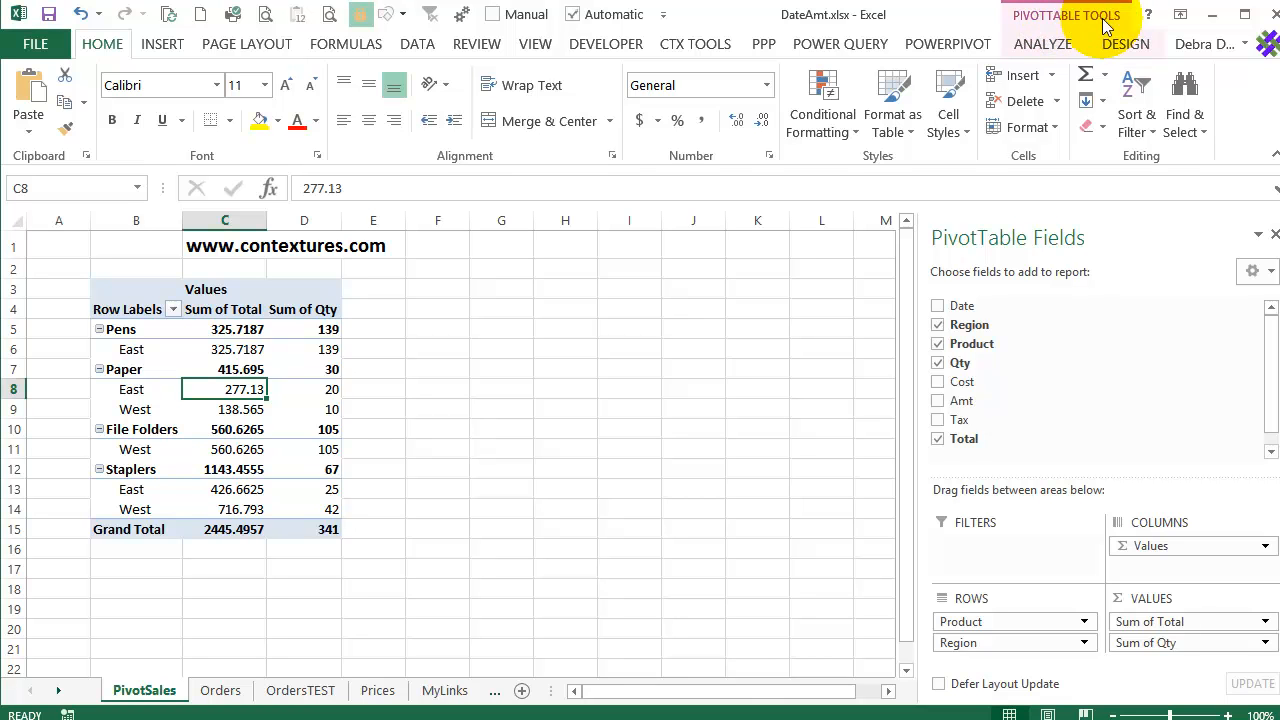
pyautogui.click(1042, 45)
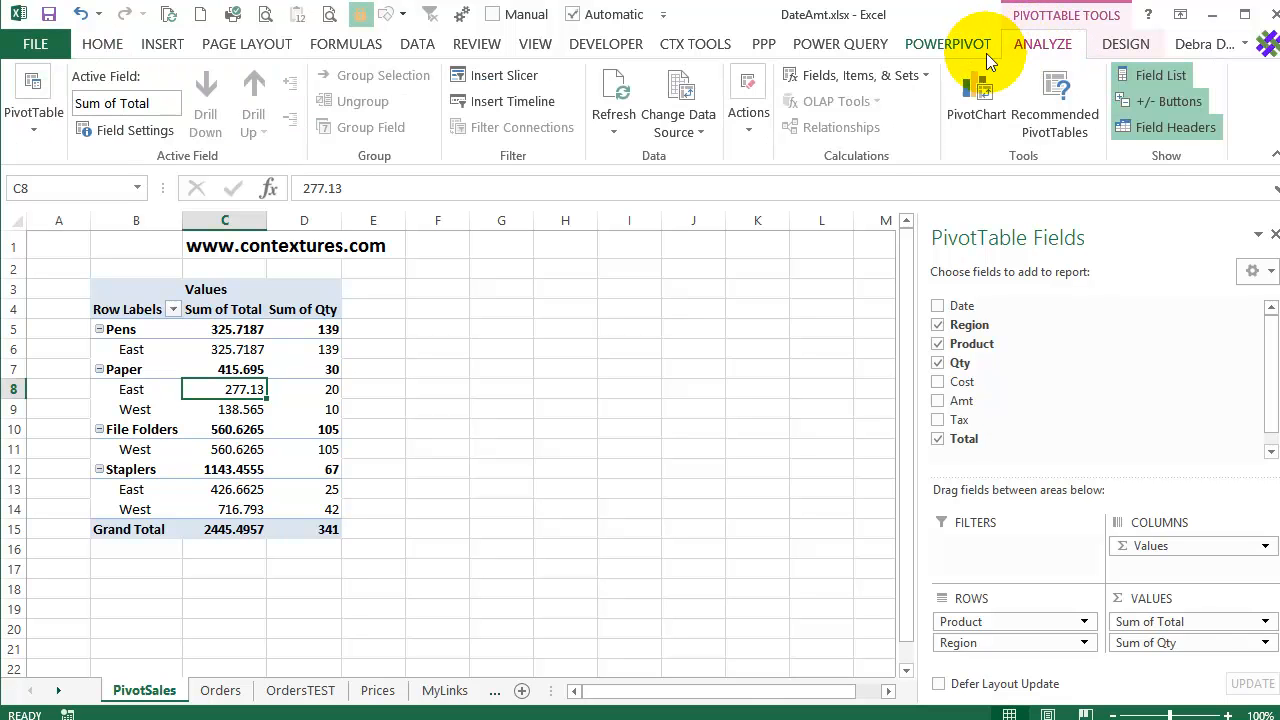
pyautogui.click(706, 130)
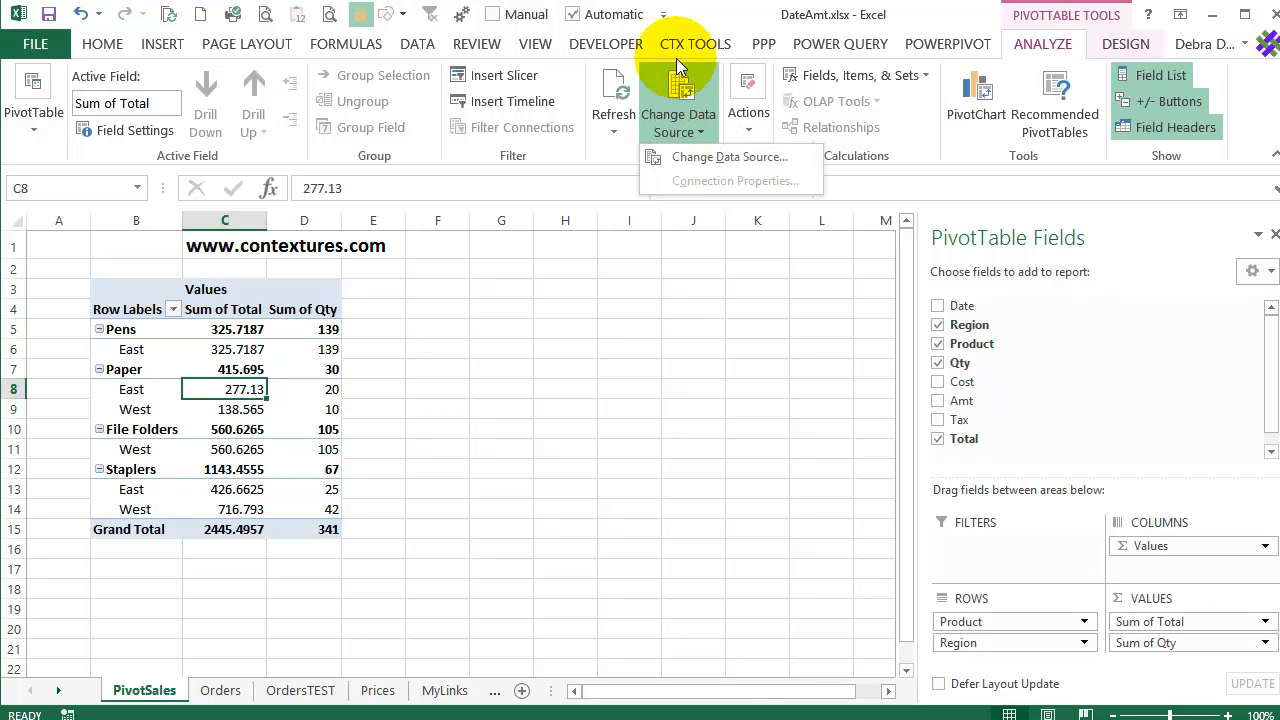
pyautogui.click(685, 82)
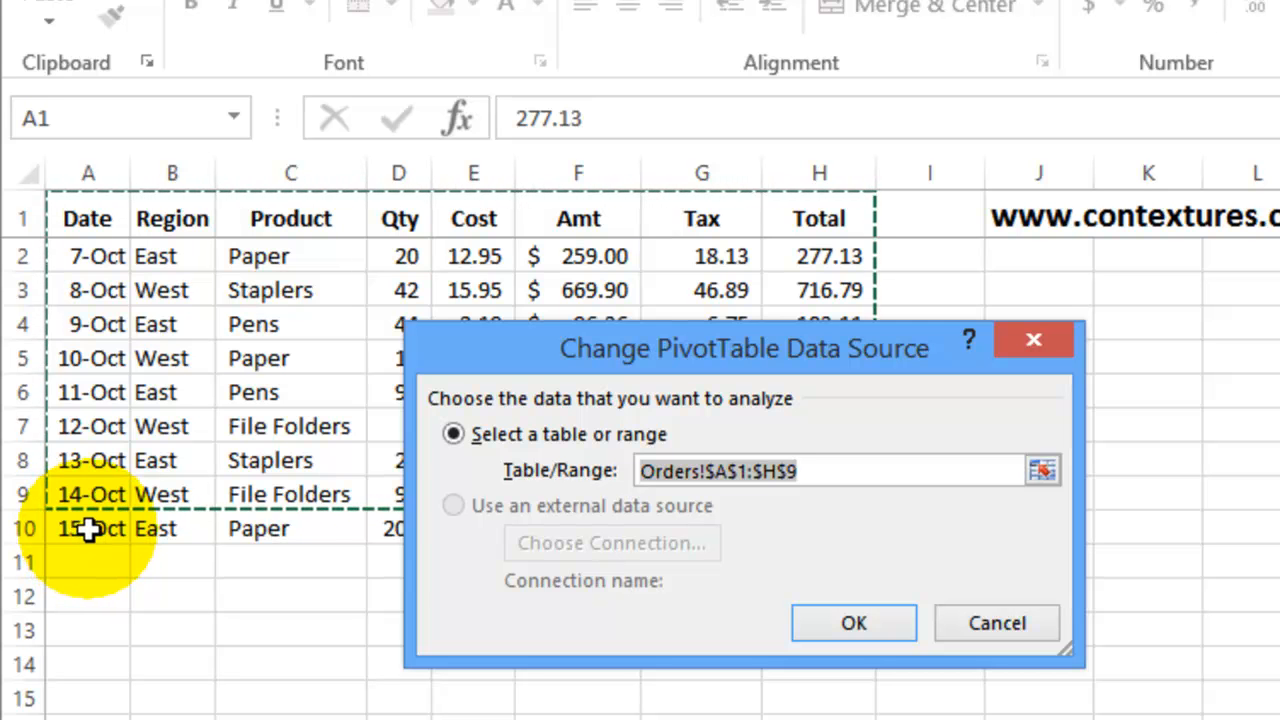
pyautogui.moveTo(487, 346); pyautogui.dragTo(550, 347)
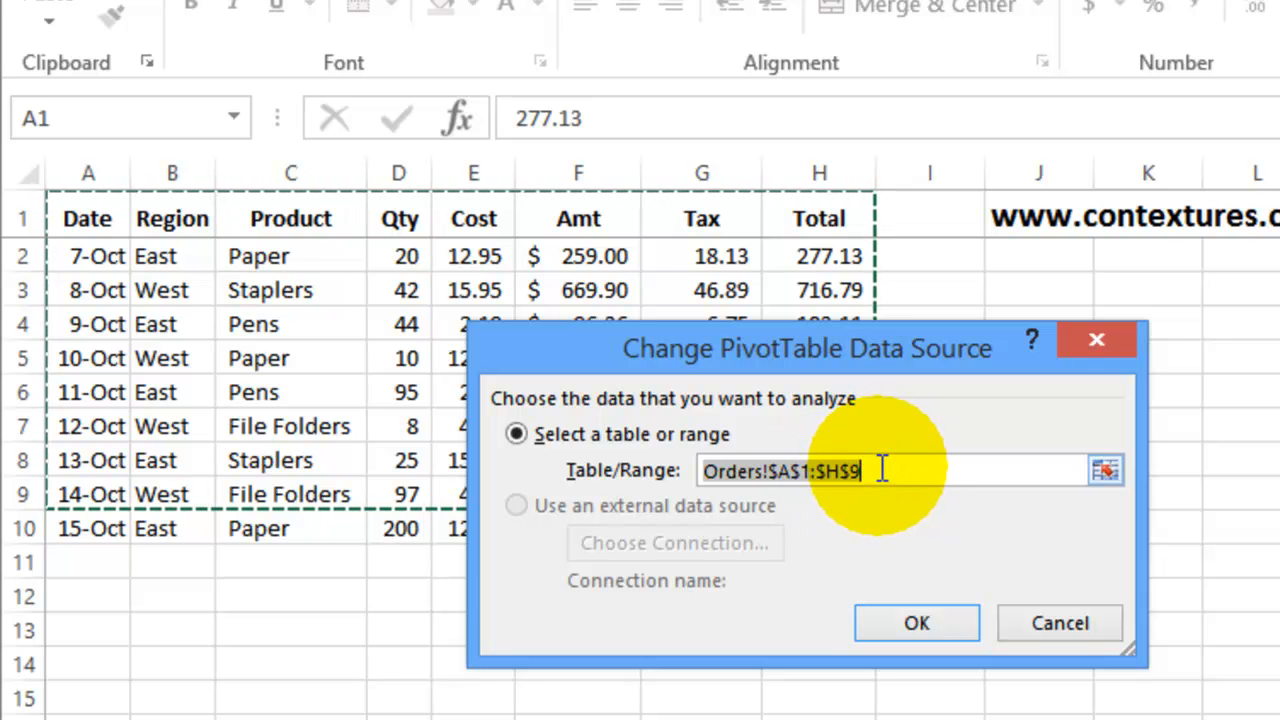
pyautogui.click(881, 470)
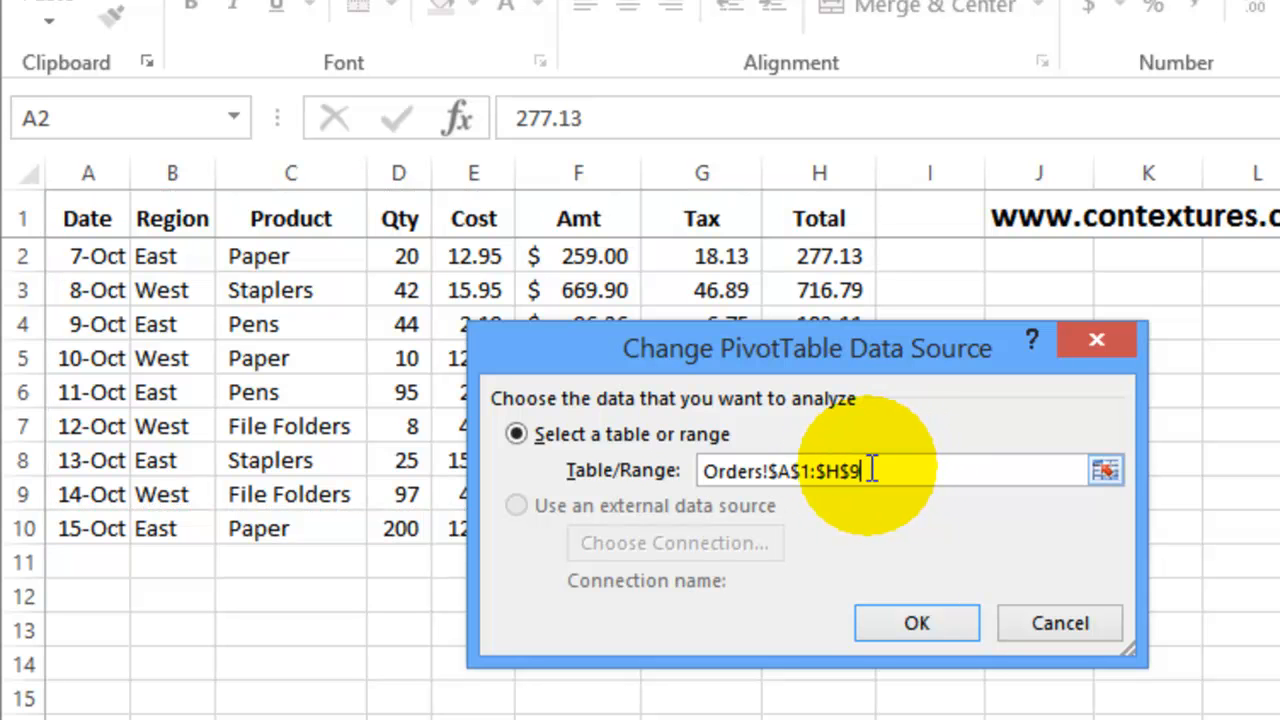
pyautogui.moveTo(855, 470); pyautogui.dragTo(672, 452)
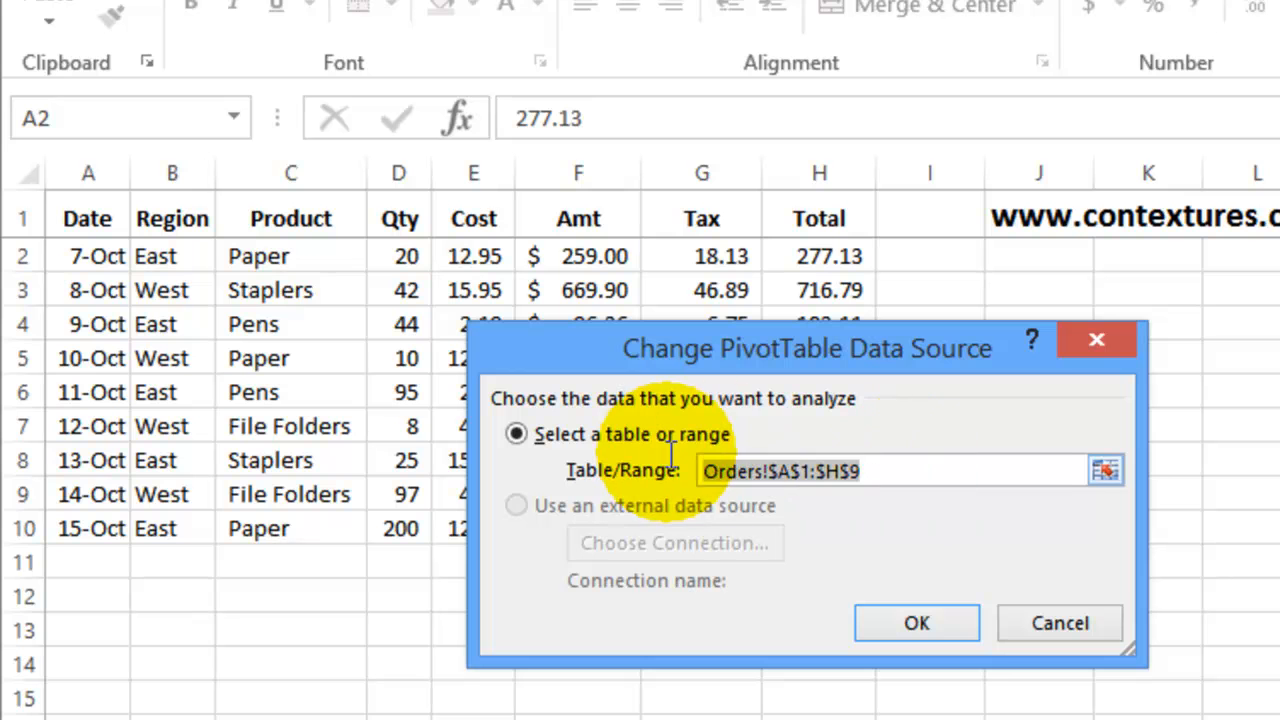
pyautogui.press('Delete')
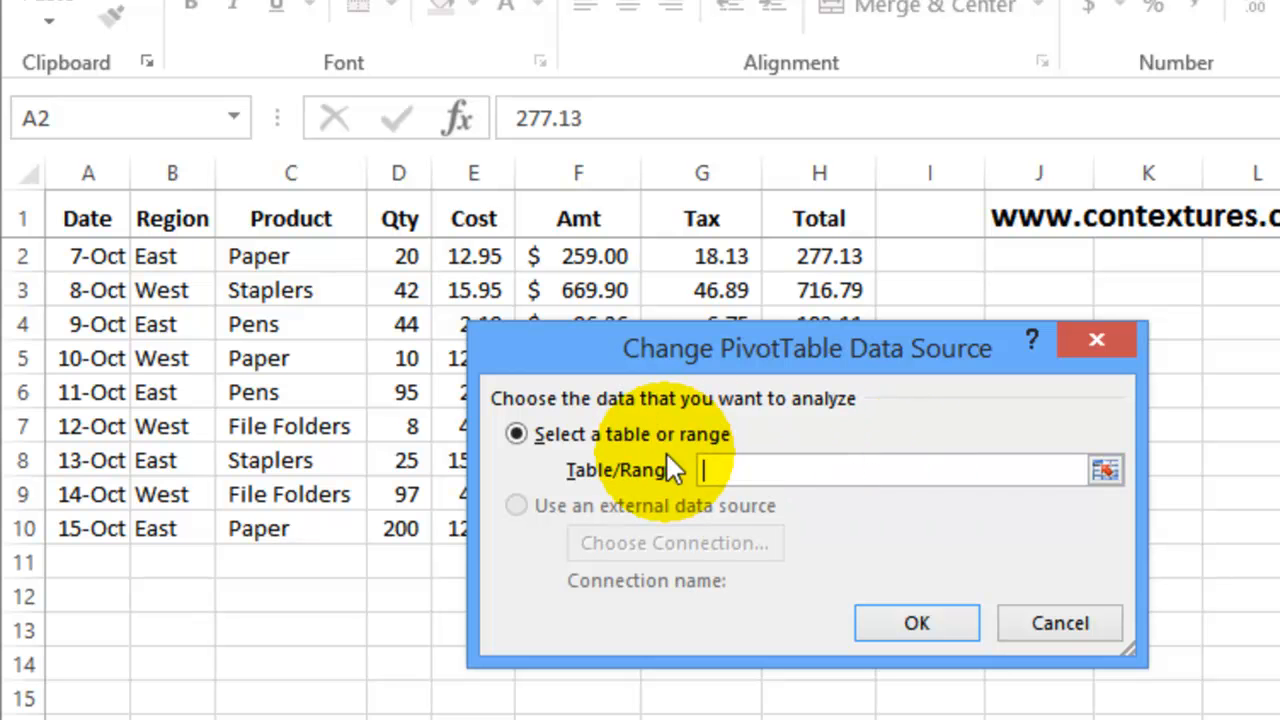
pyautogui.moveTo(74, 214); pyautogui.dragTo(800, 529)
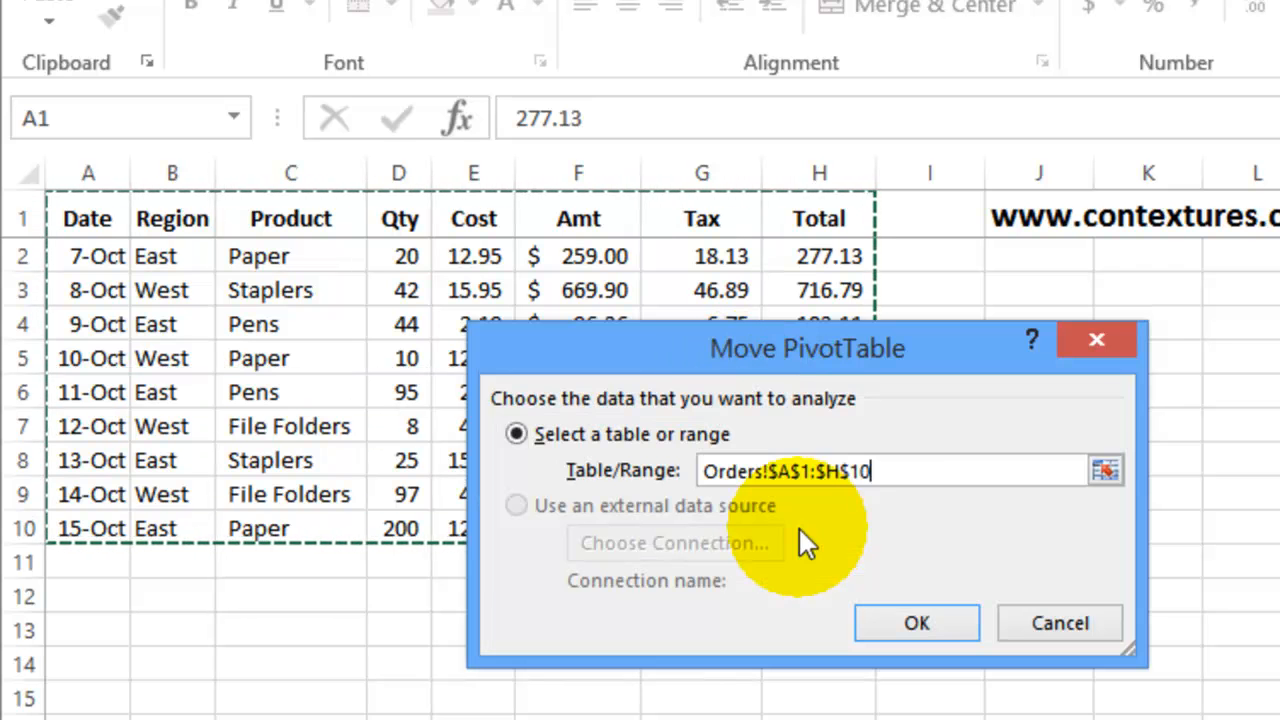
pyautogui.click(921, 618)
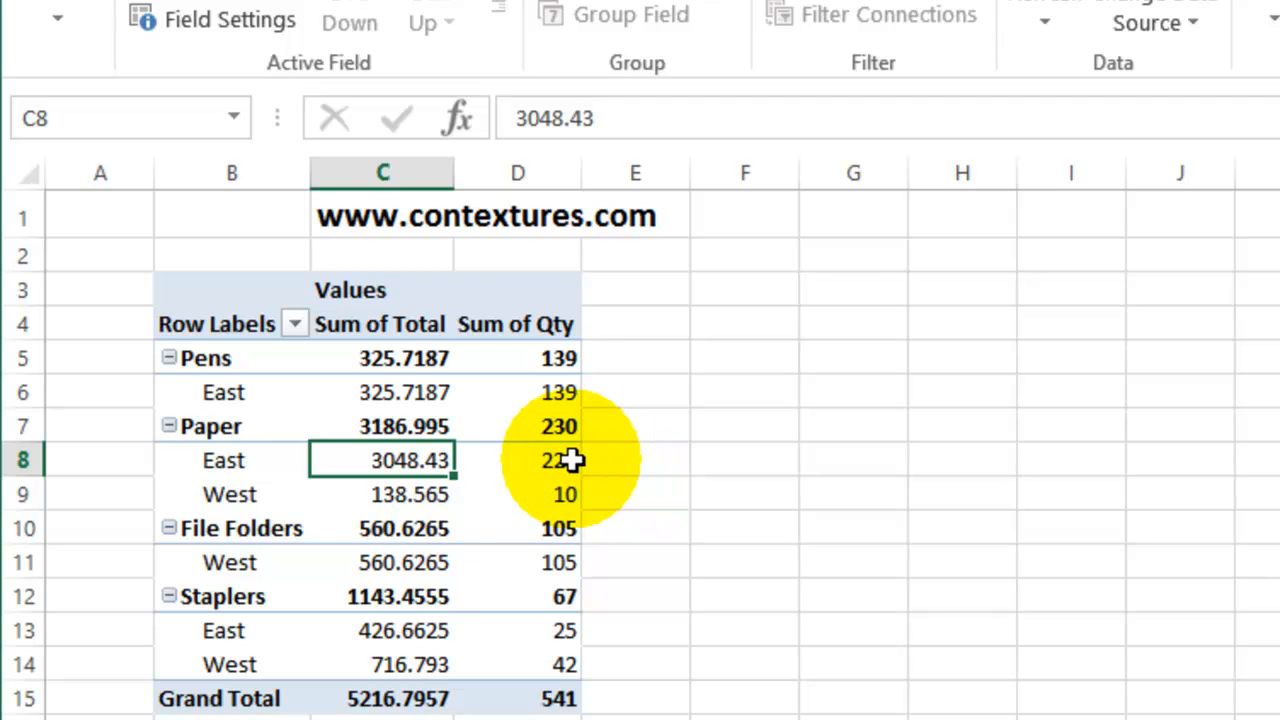
# - Convert the order data in A1:H10 on the Orders sheet into a table with headers
pyautogui.moveTo(566, 460)
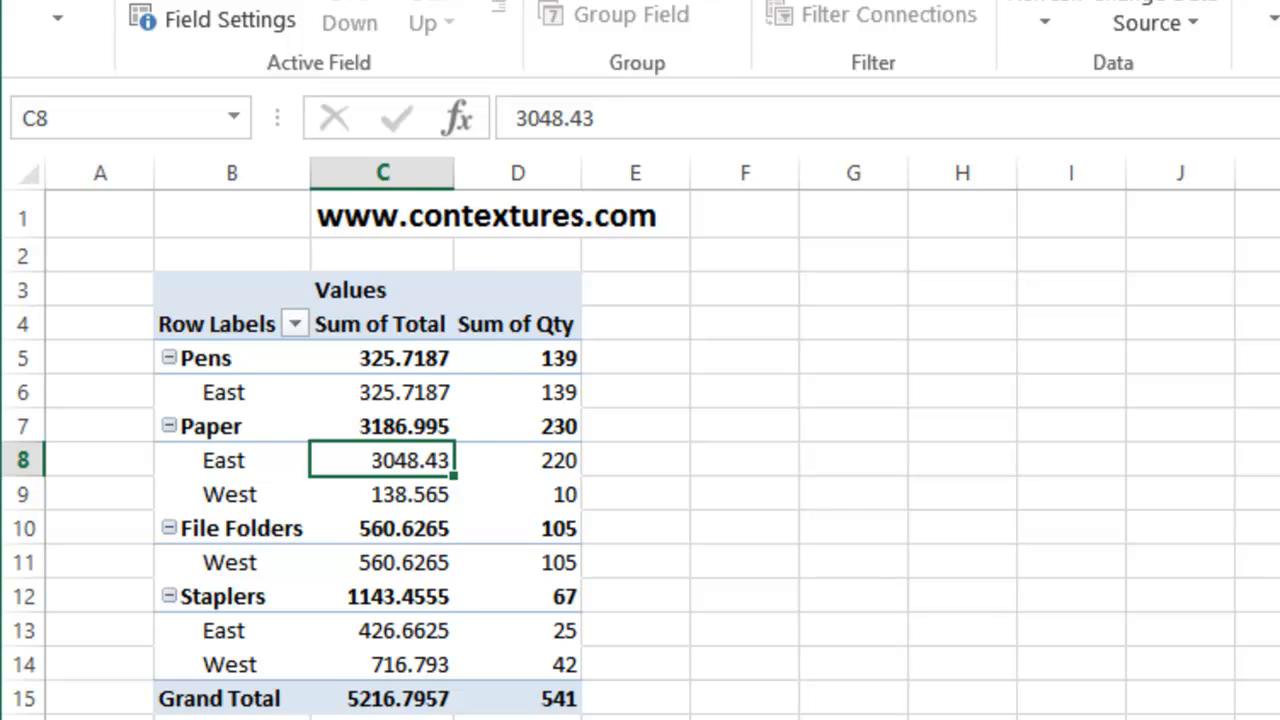
pyautogui.click(440, 718)
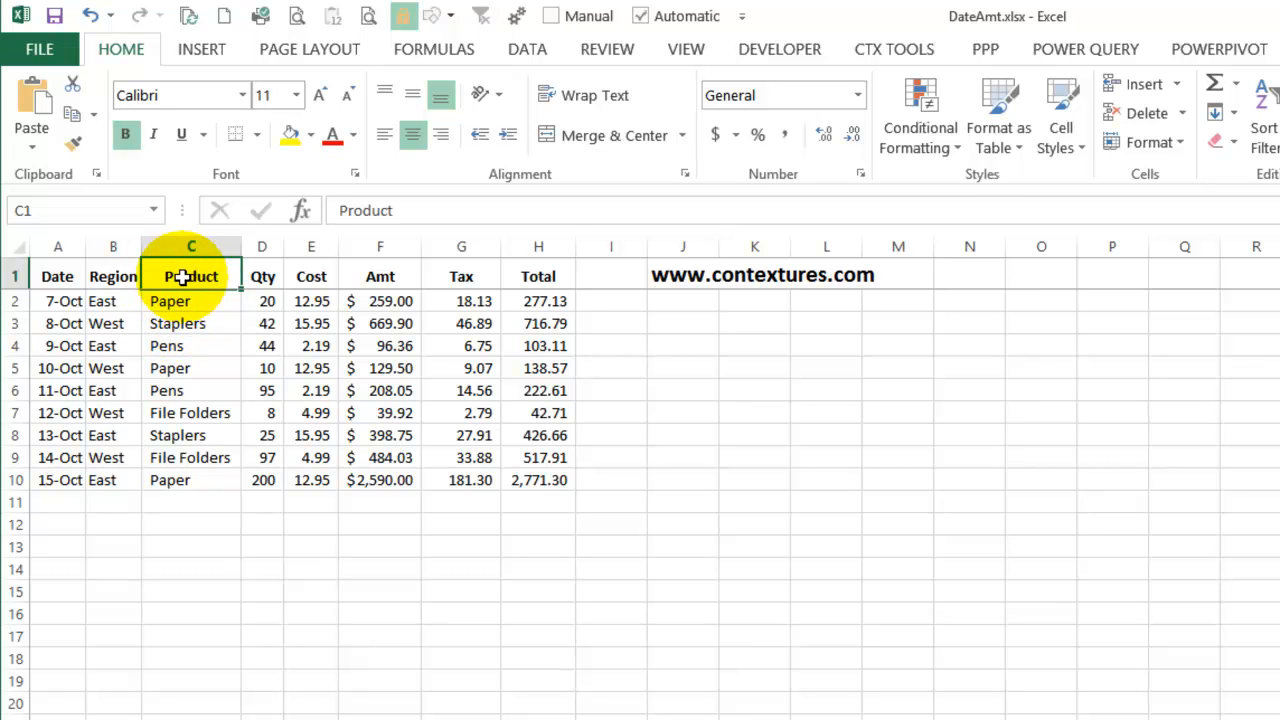
pyautogui.click(202, 50)
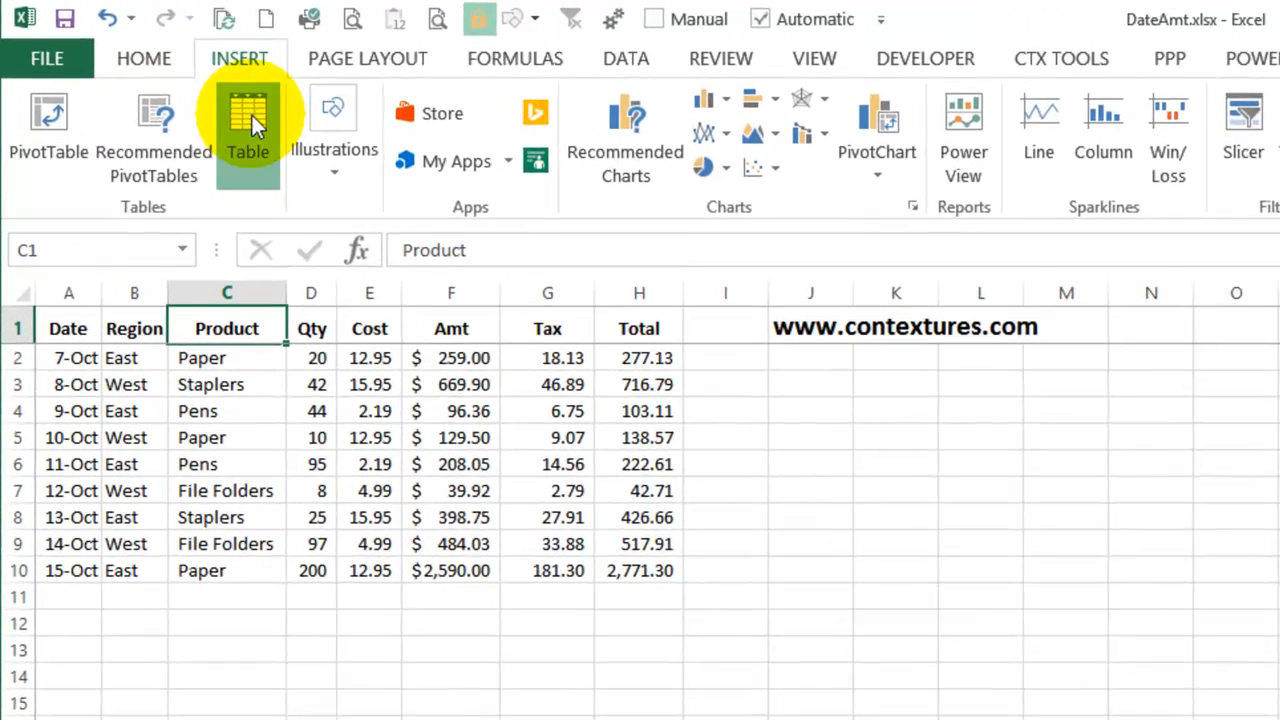
pyautogui.click(252, 115)
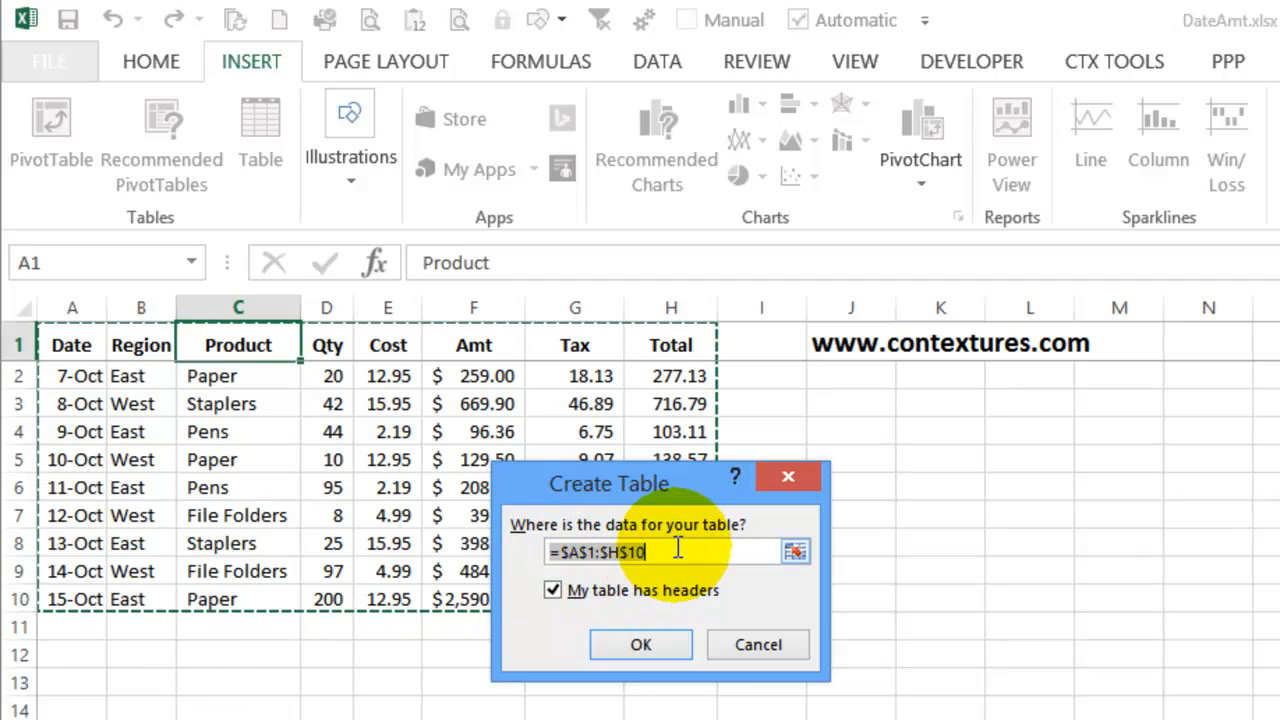
pyautogui.click(667, 553)
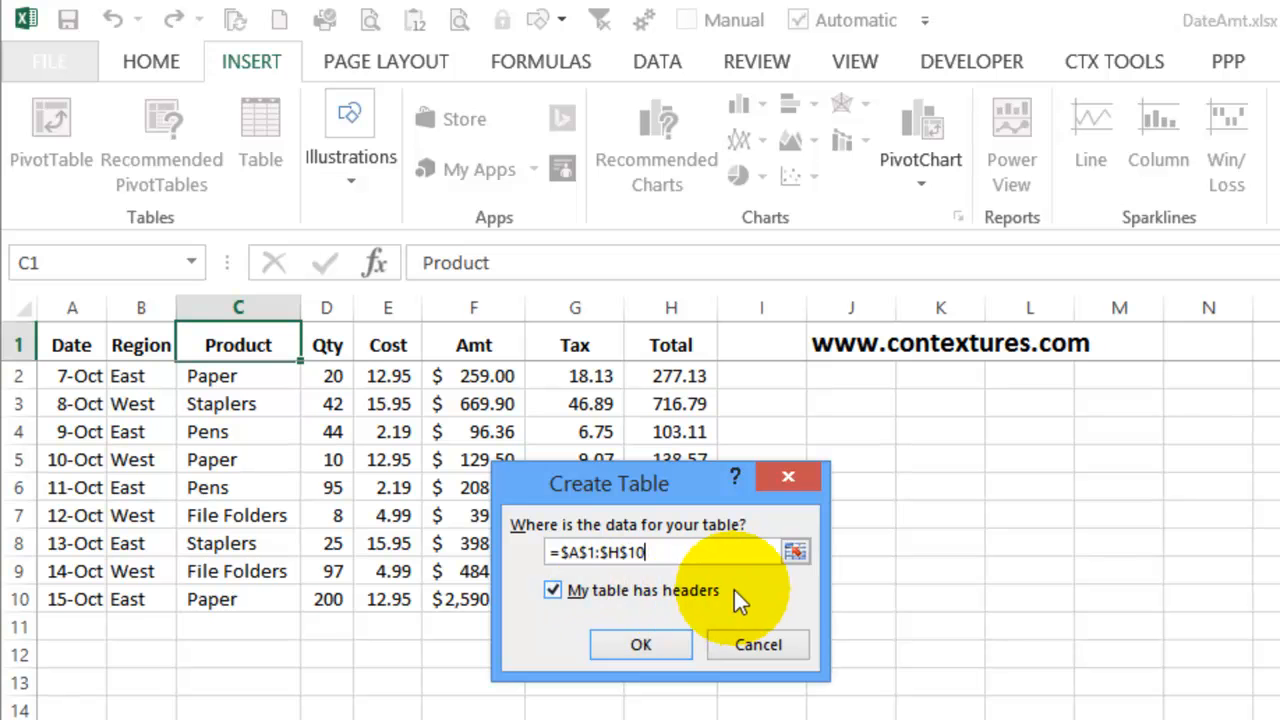
pyautogui.click(645, 644)
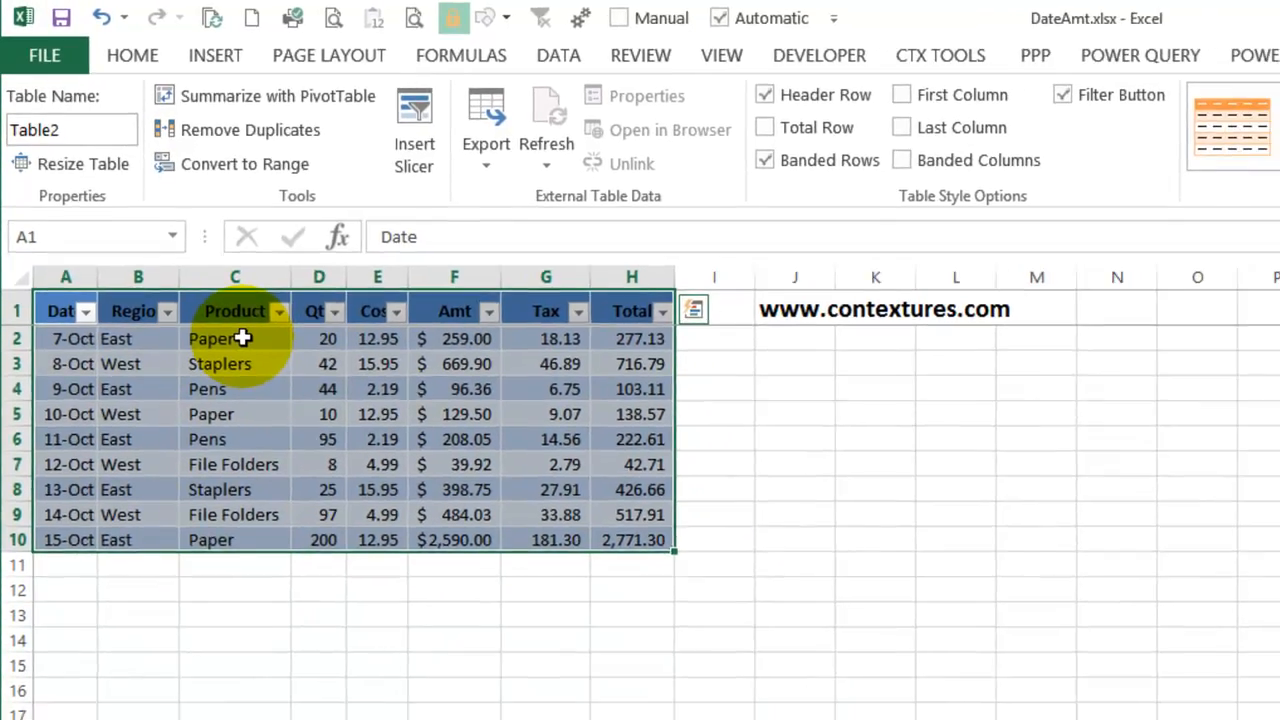
# - Apply the light table style with a solid blue header row to the orders table and name it tblOrders
pyautogui.click(277, 374)
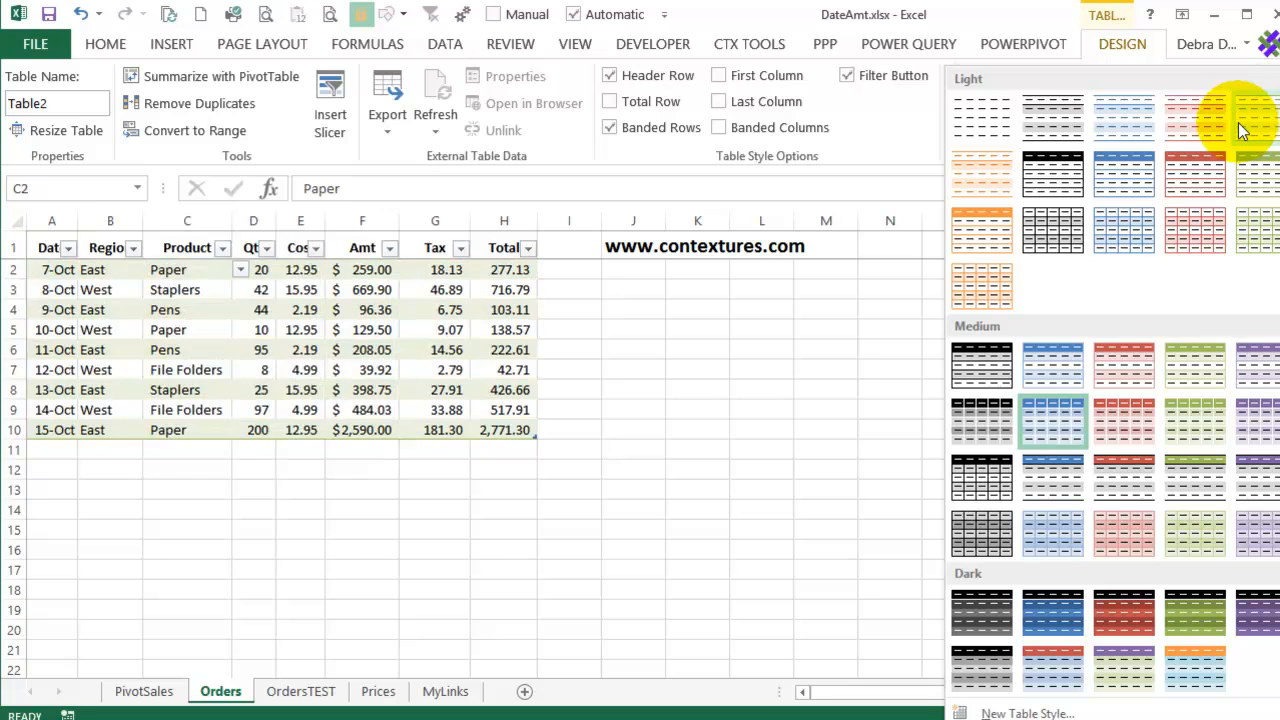
pyautogui.click(1127, 187)
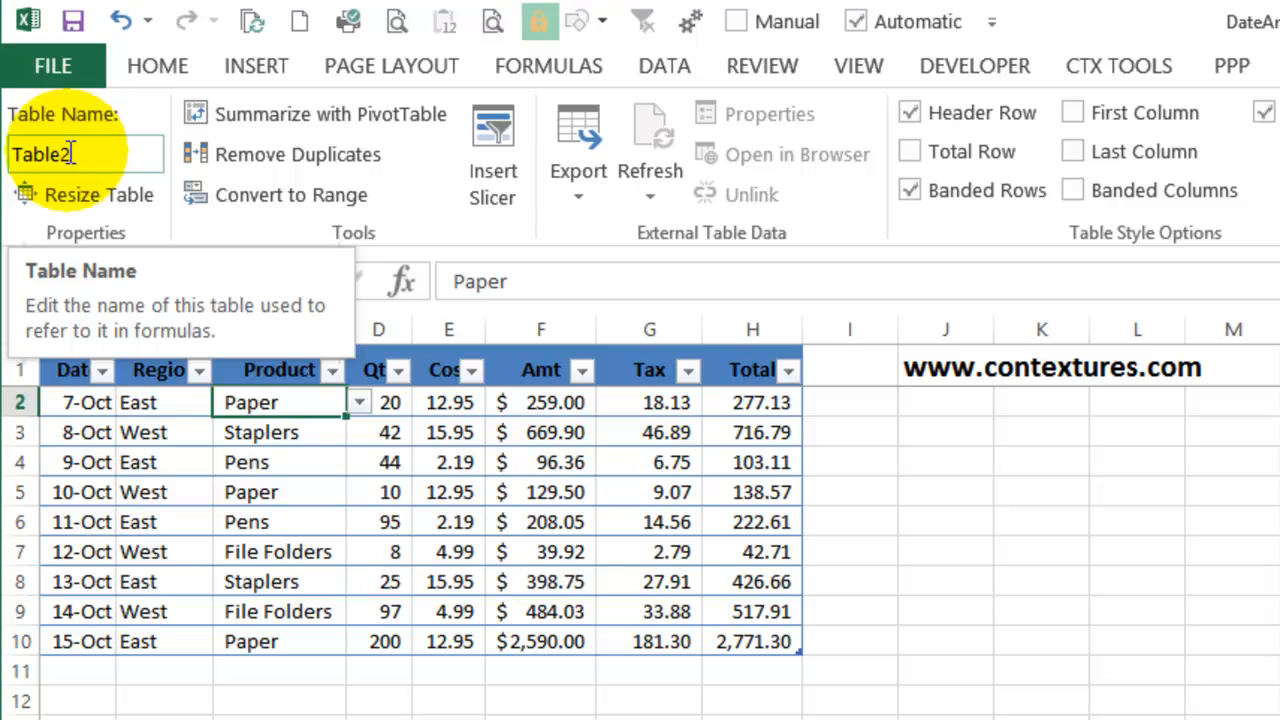
pyautogui.click(96, 152)
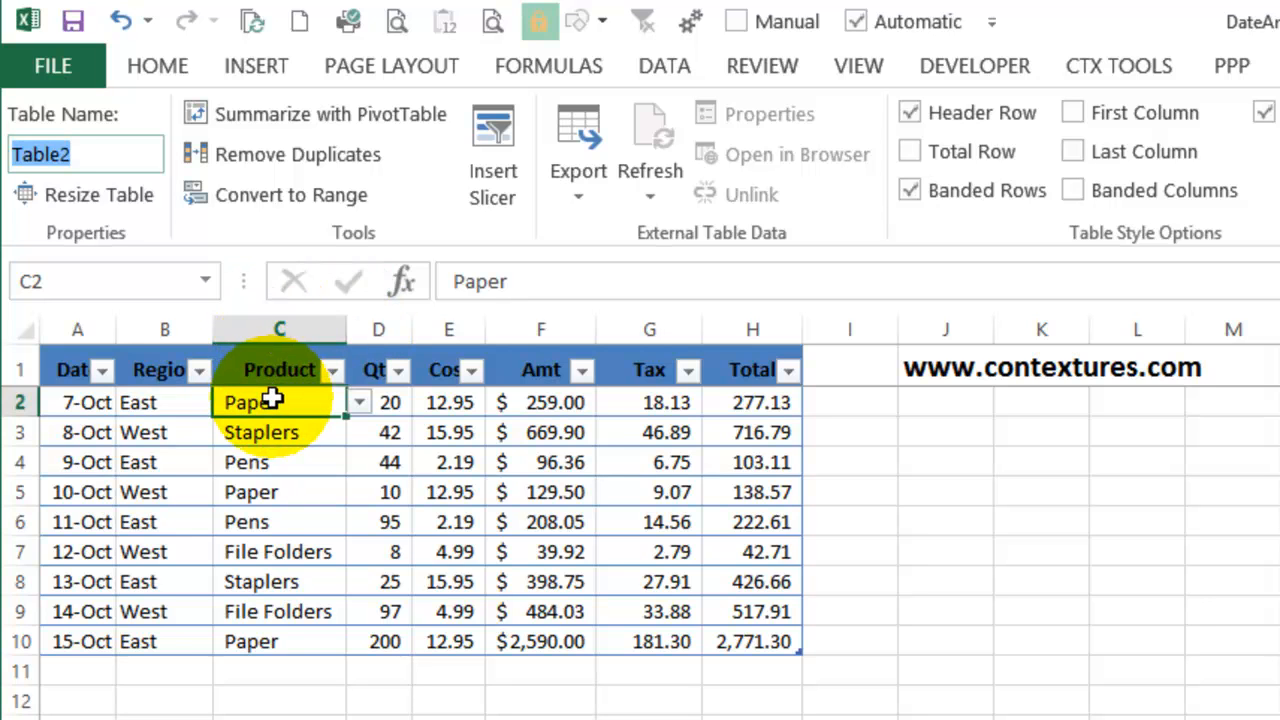
pyautogui.write('tblOrders')
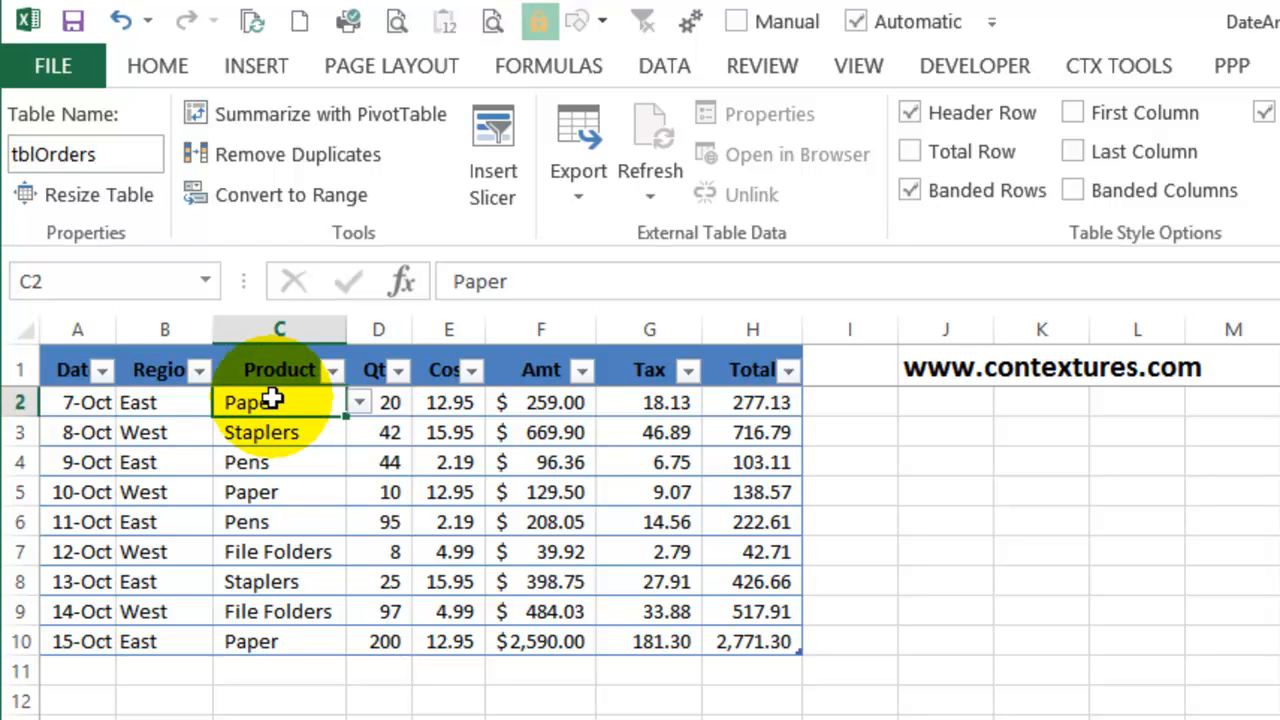
# - Check the range that the tblOrders name refers to in the Name Manager, and close it
pyautogui.click(543, 59)
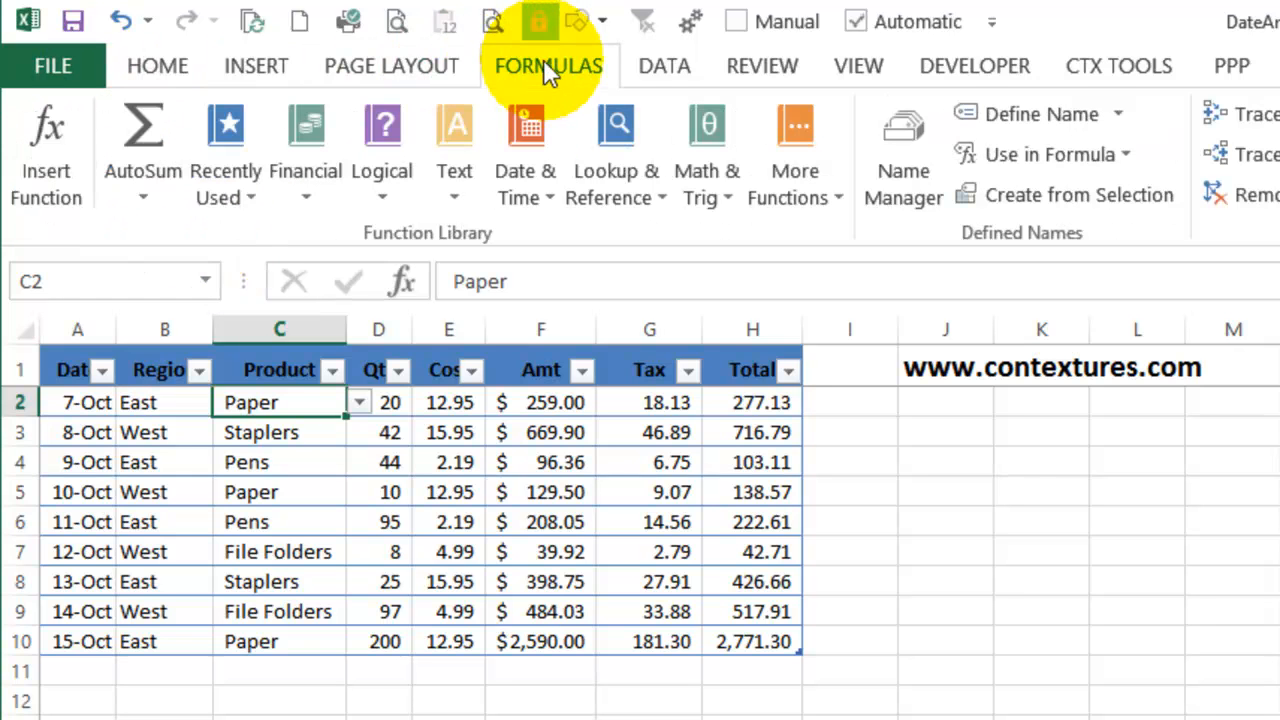
pyautogui.click(911, 174)
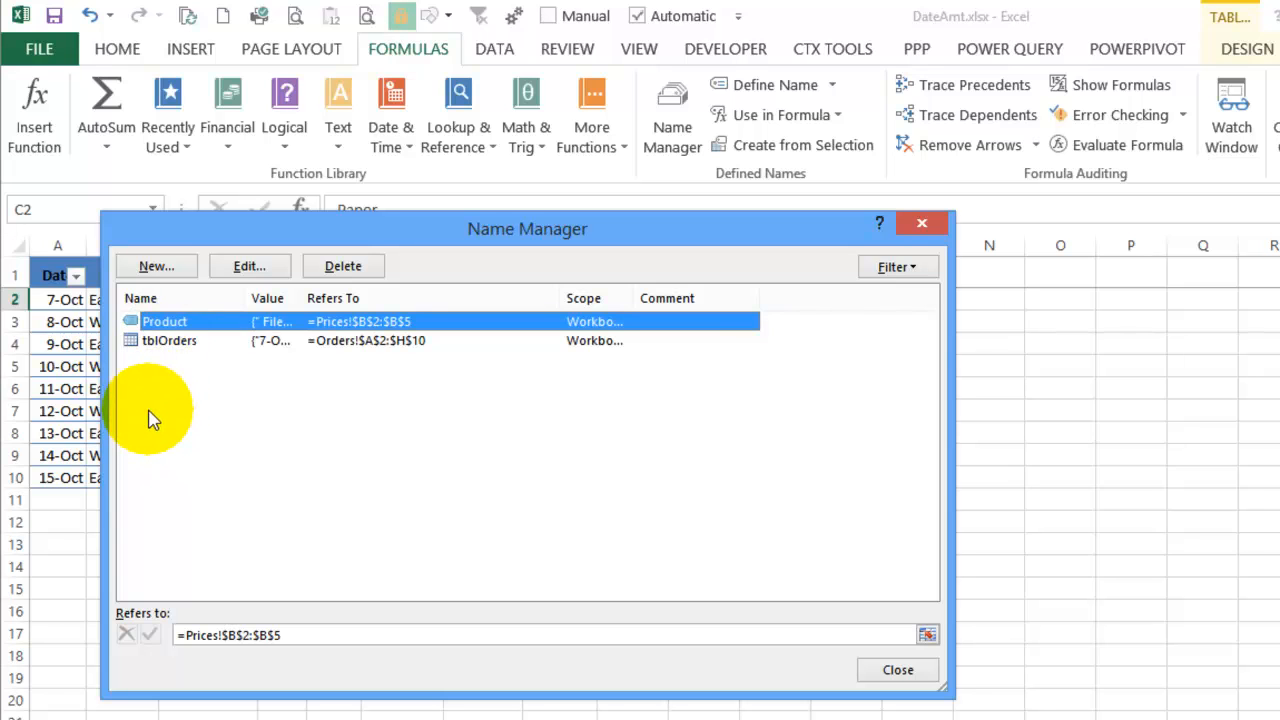
pyautogui.click(898, 672)
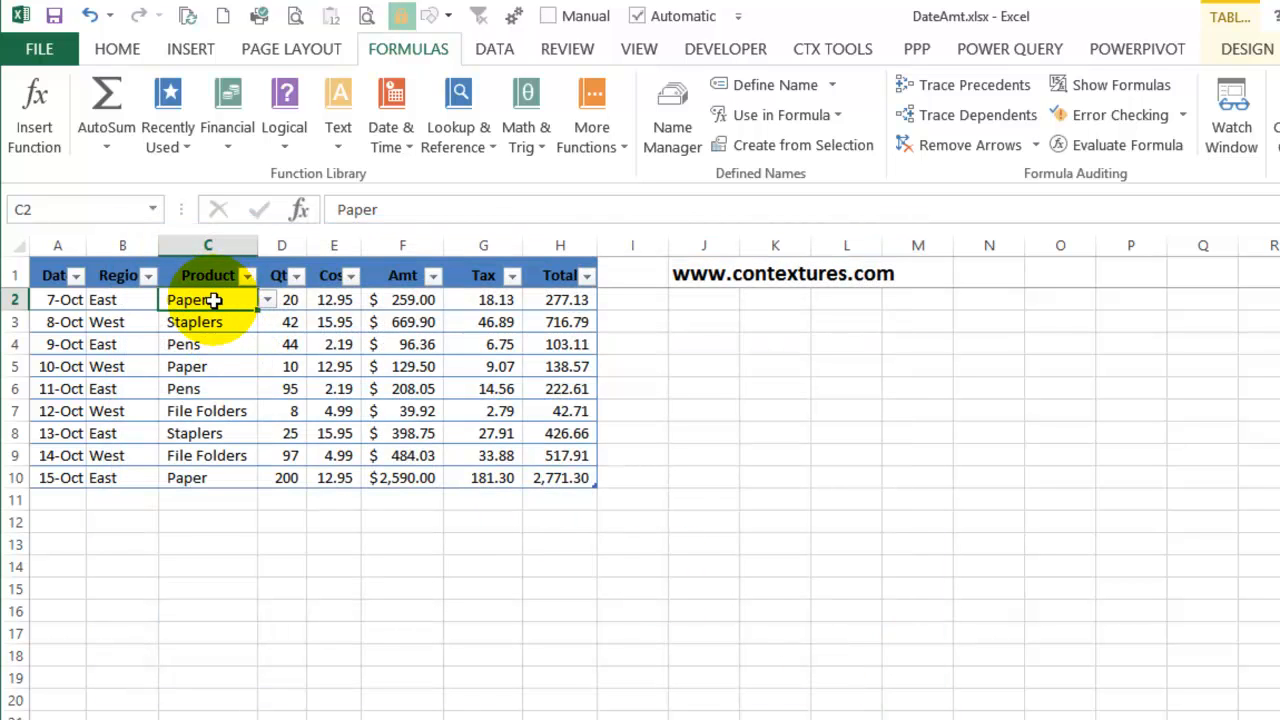
# - Copy the table name tblOrders from the orders table's properties
pyautogui.click(1240, 55)
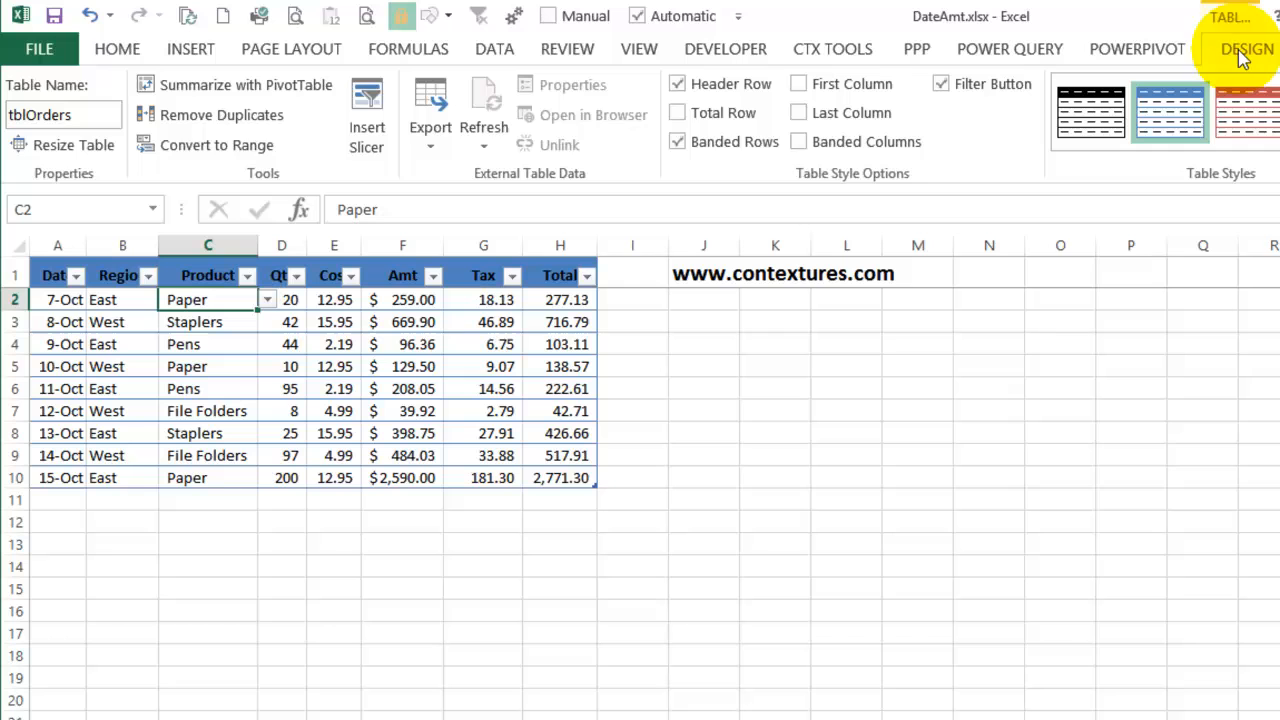
pyautogui.click(91, 113)
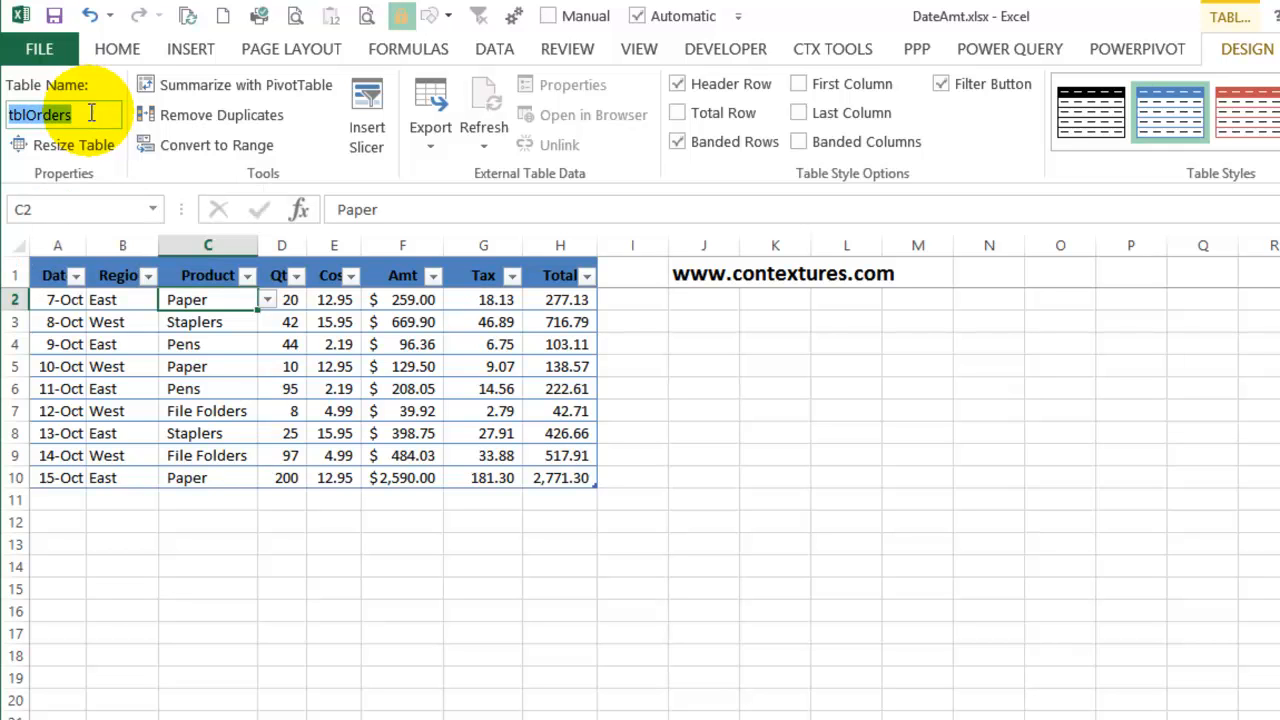
pyautogui.hotkey('ctrl', 'c')
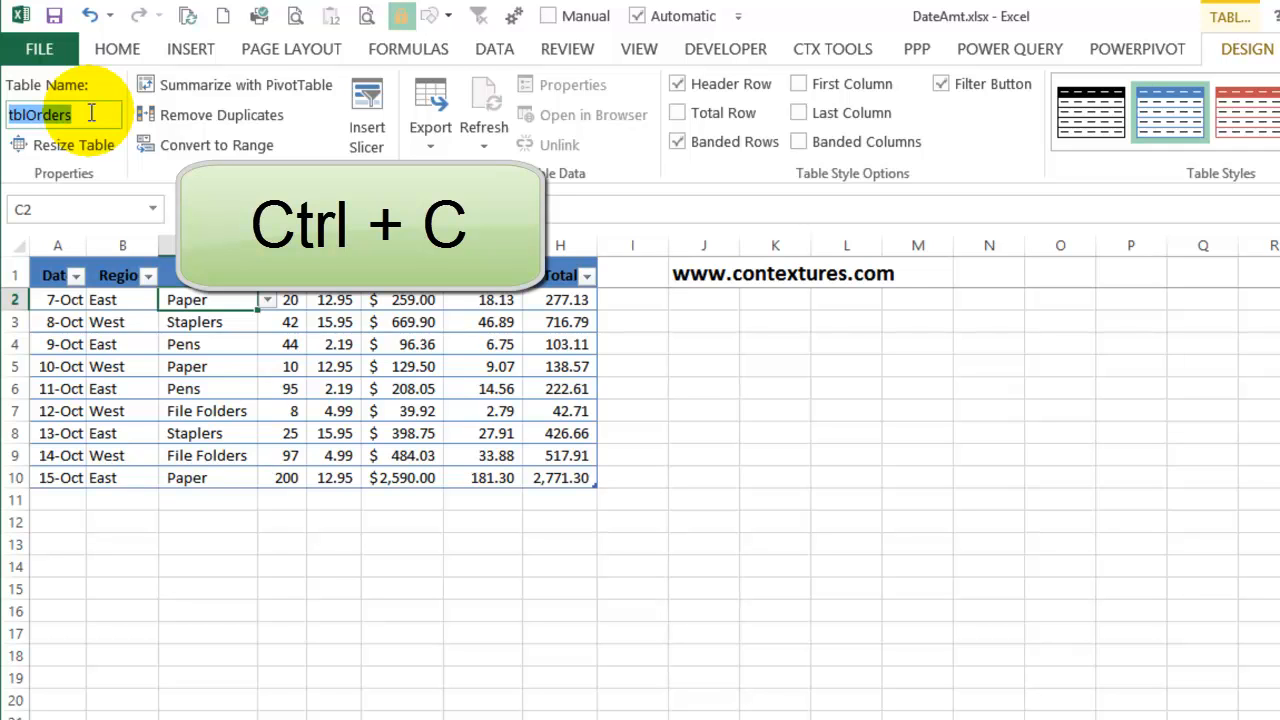
pyautogui.click(72, 114)
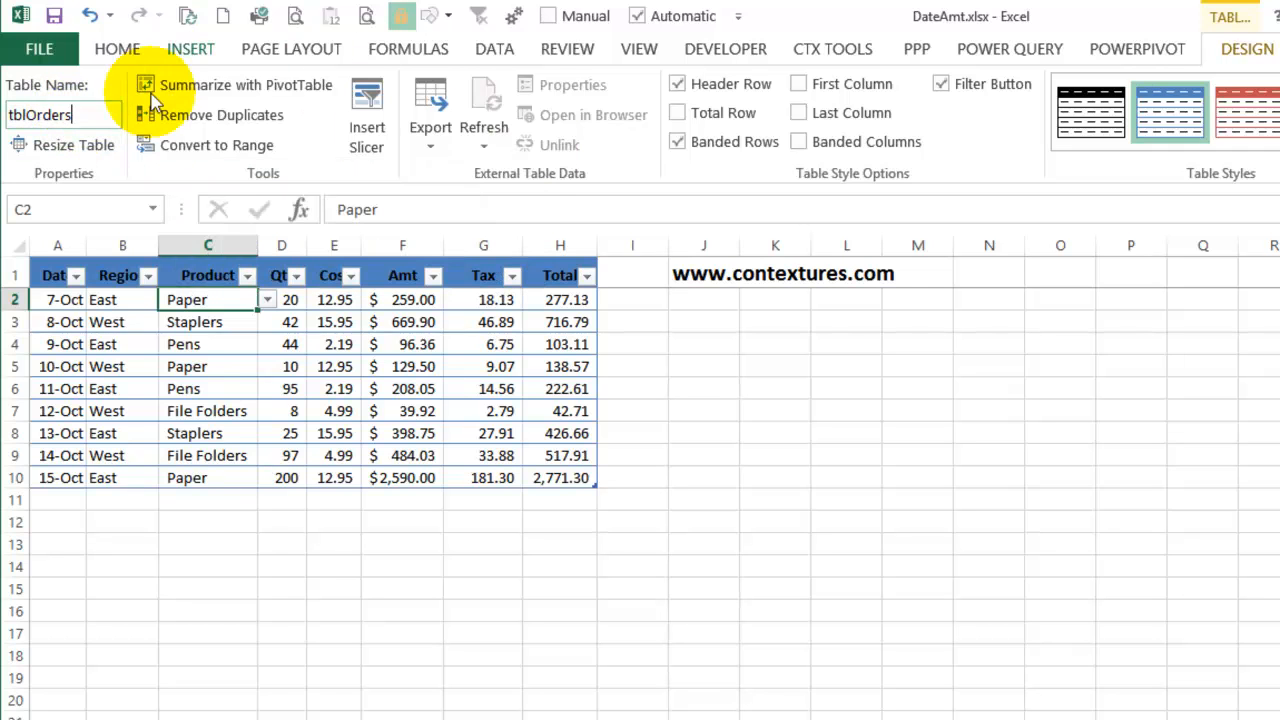
# - Change the pivot table's data source to the copied table name tblOrders
pyautogui.click(200, 719)
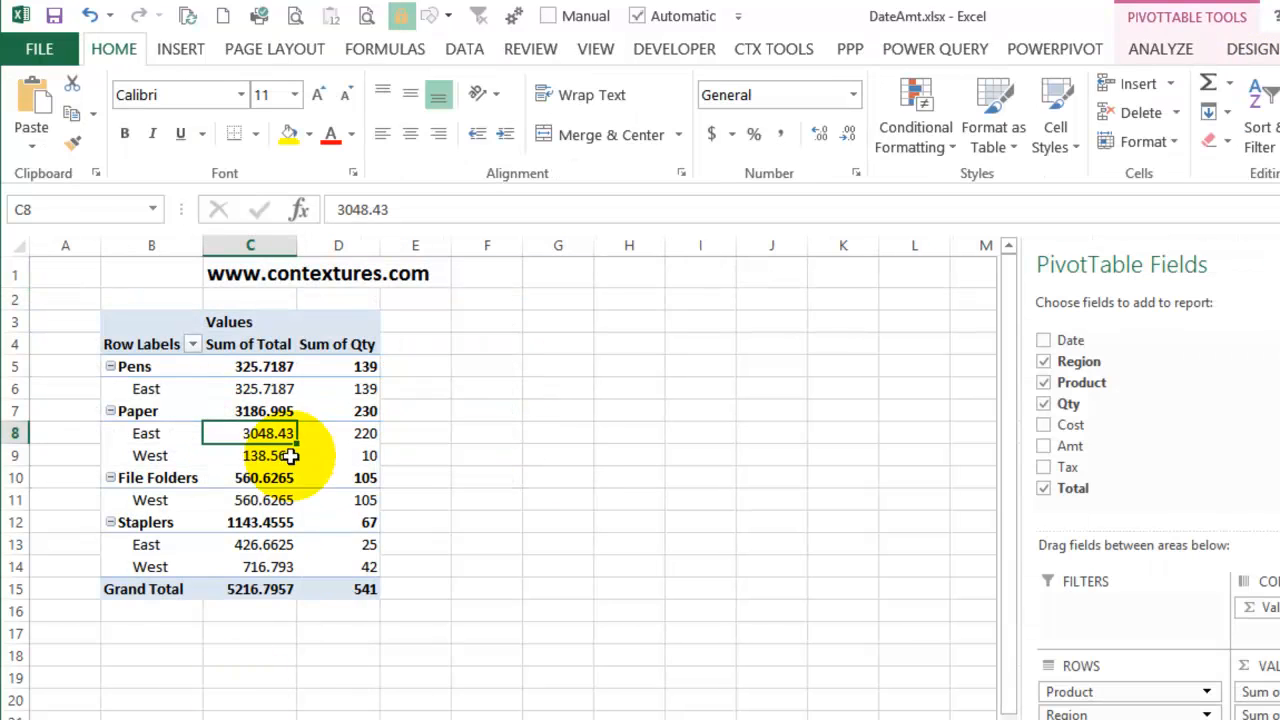
pyautogui.moveTo(249, 449)
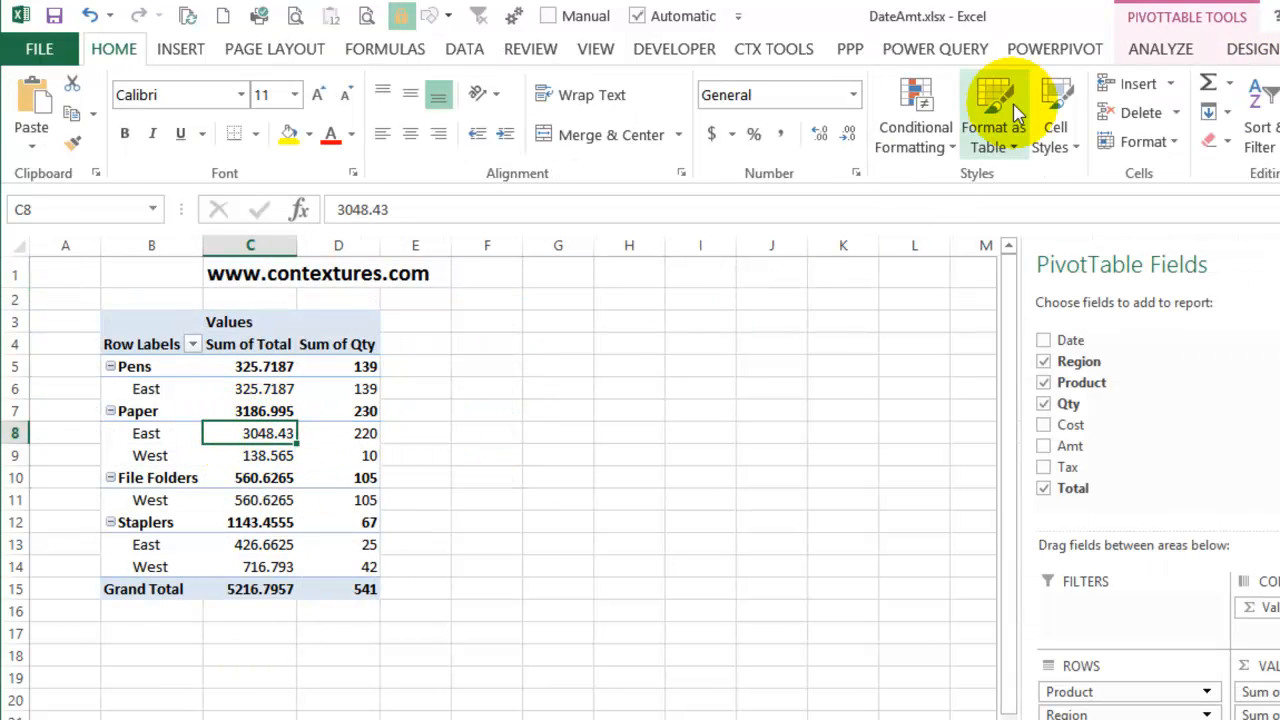
pyautogui.click(1170, 54)
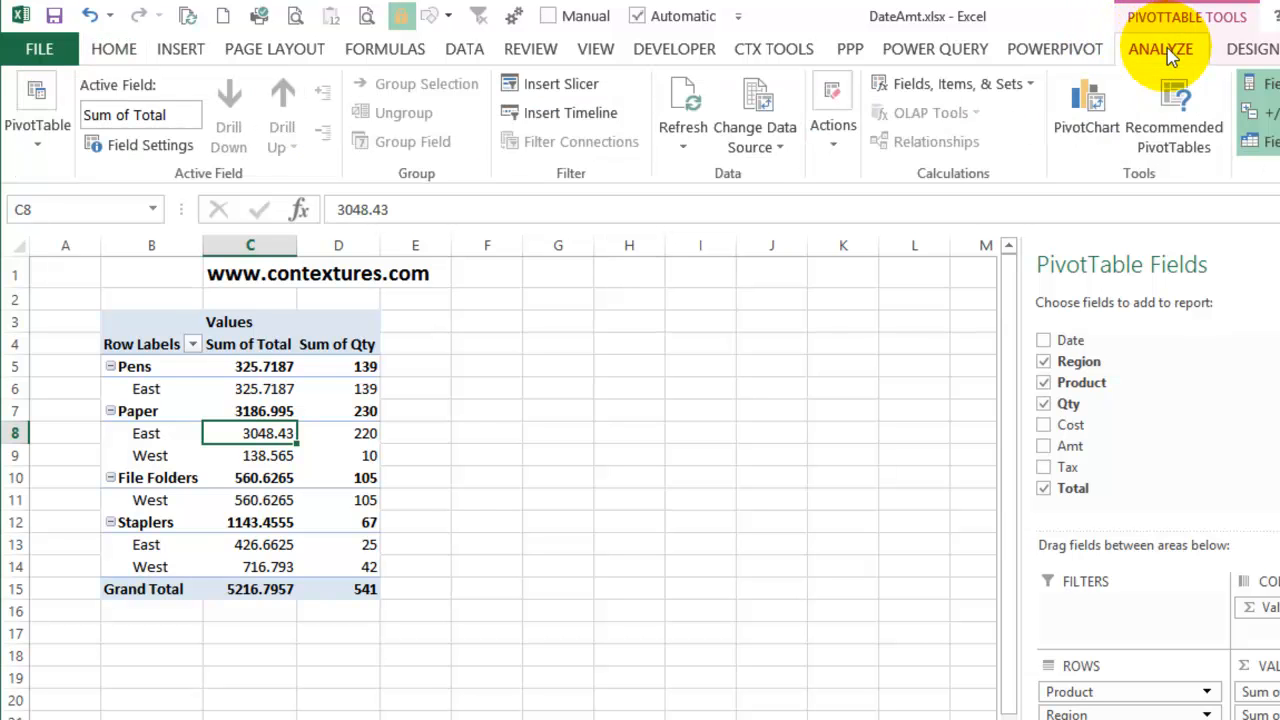
pyautogui.click(765, 105)
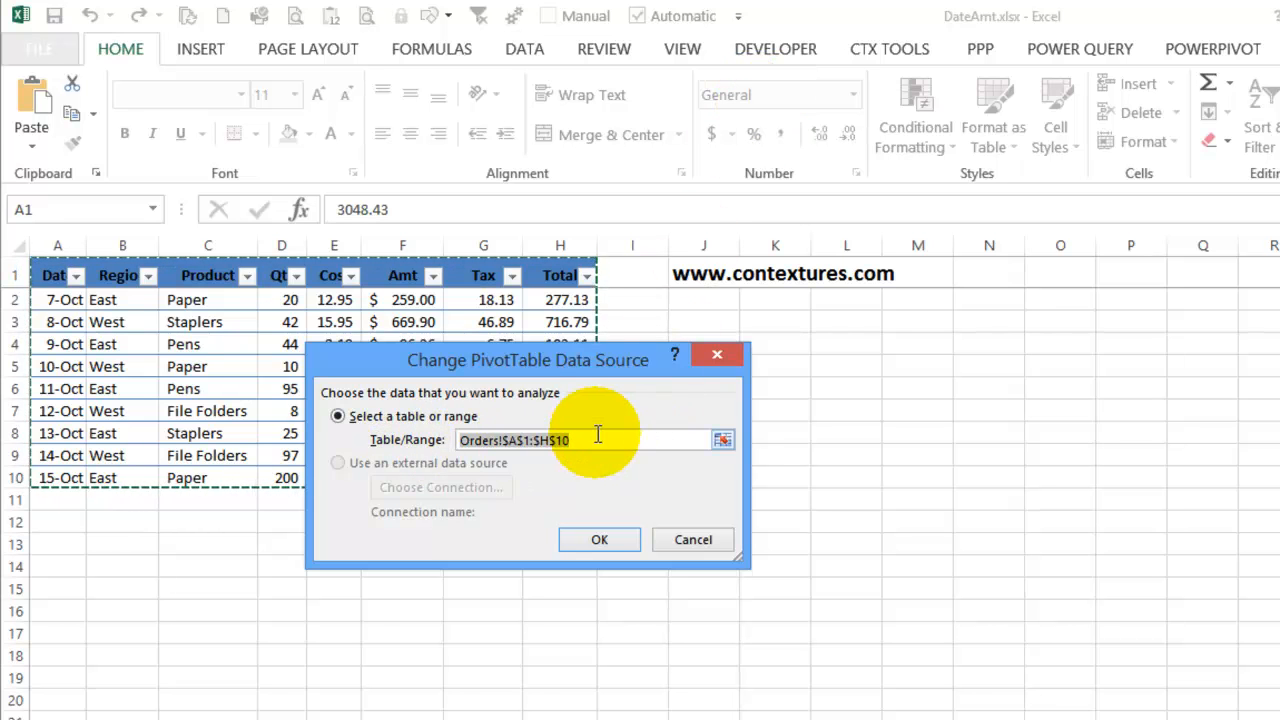
pyautogui.hotkey('ctrl', 'v')
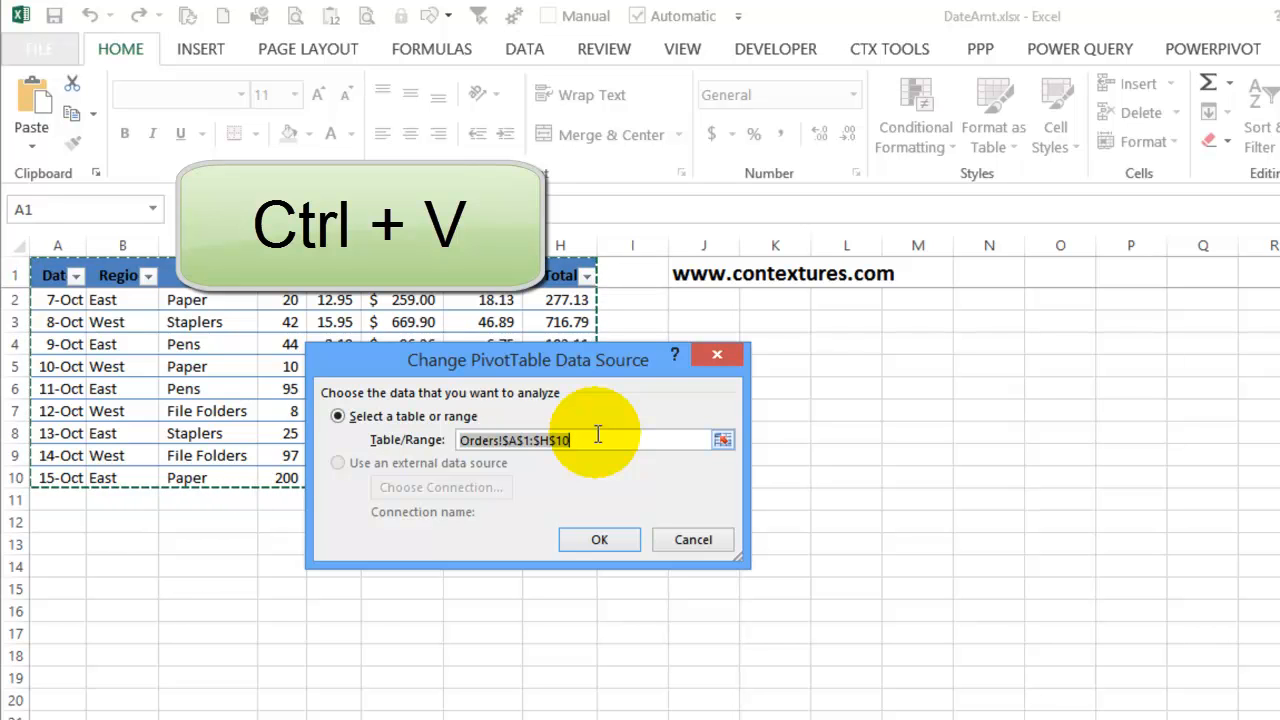
pyautogui.hotkey('ctrl', 'v')
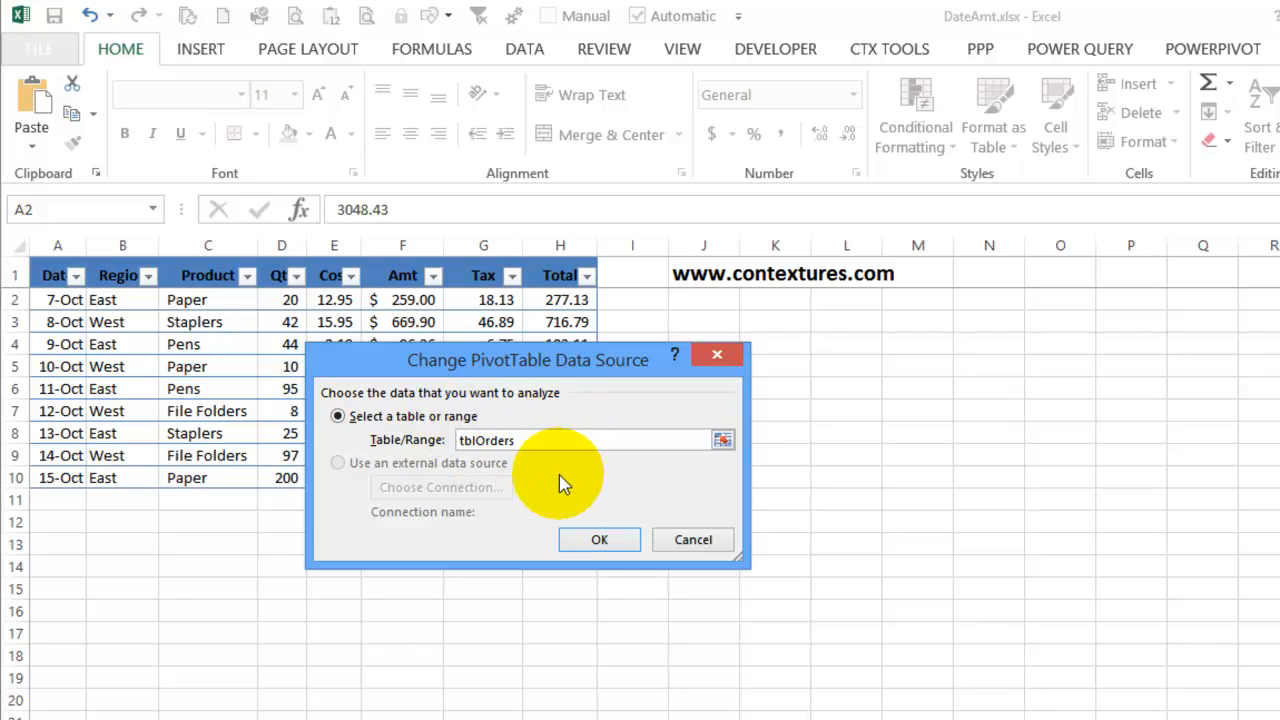
pyautogui.click(598, 545)
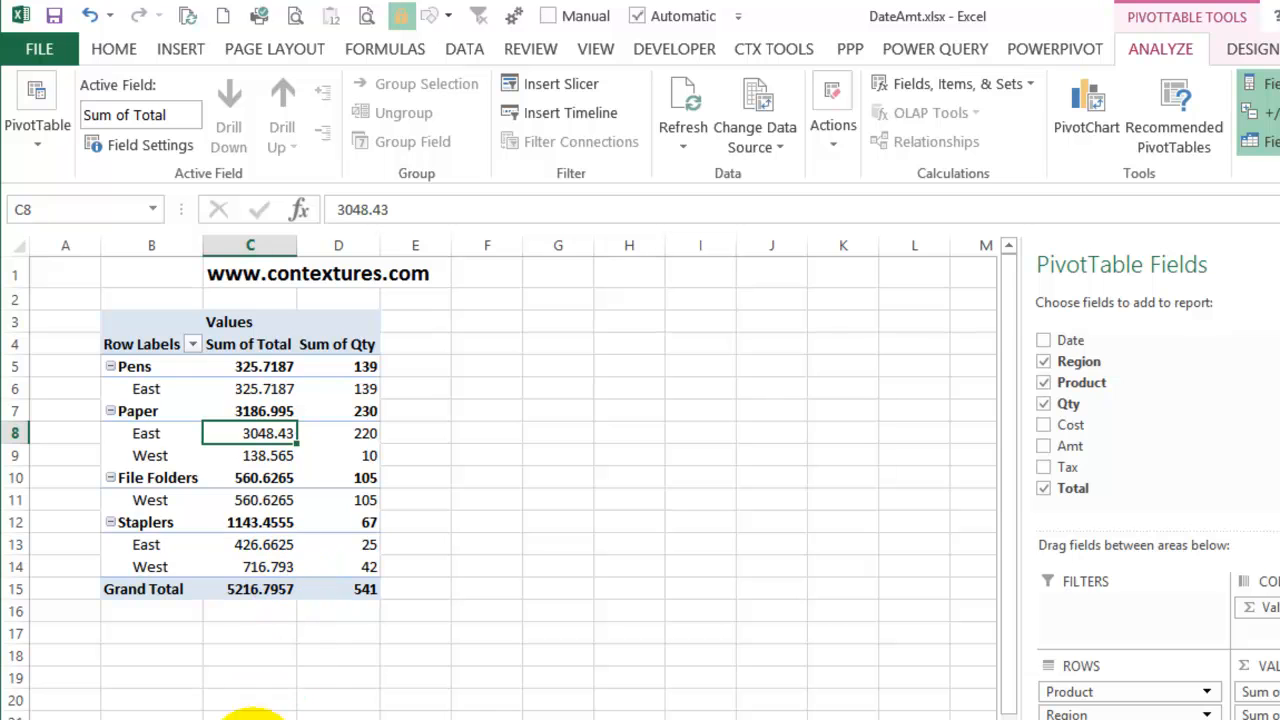
# - Add an order in row 11 of the orders table, copying date 15-Oct, region East and product Paper from the row above, with quantity 100
pyautogui.click(250, 718)
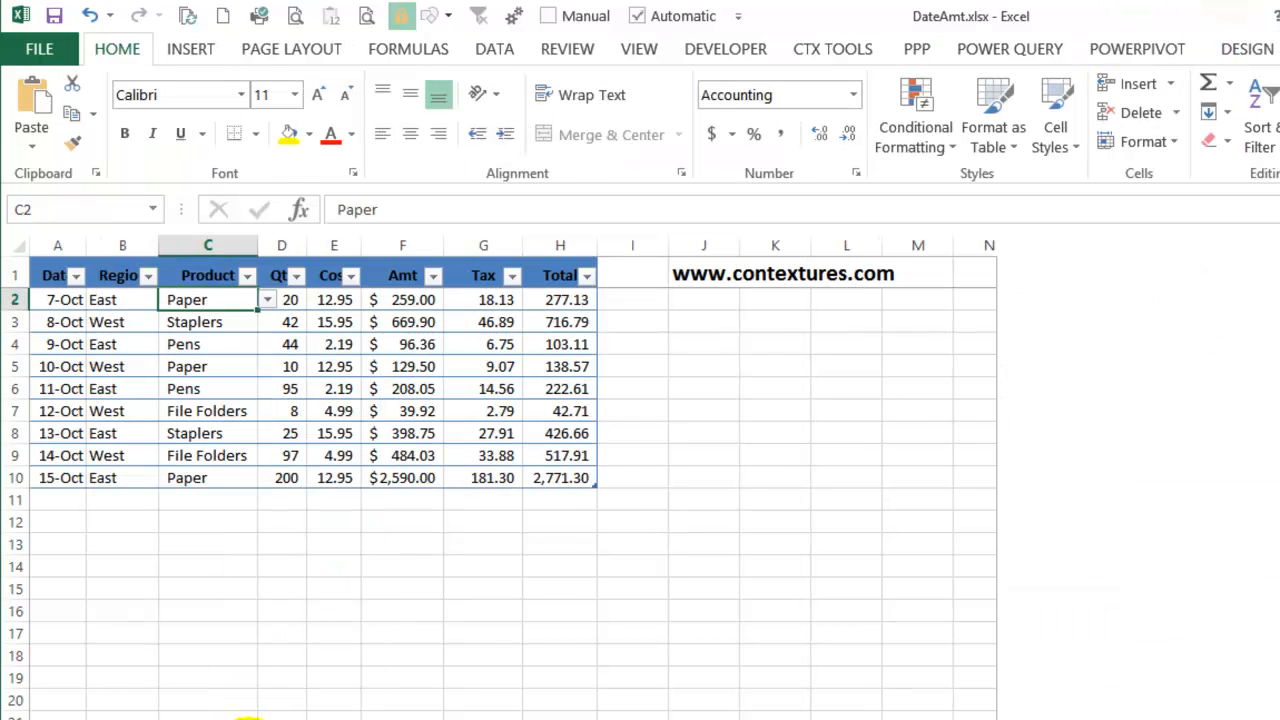
pyautogui.click(63, 500)
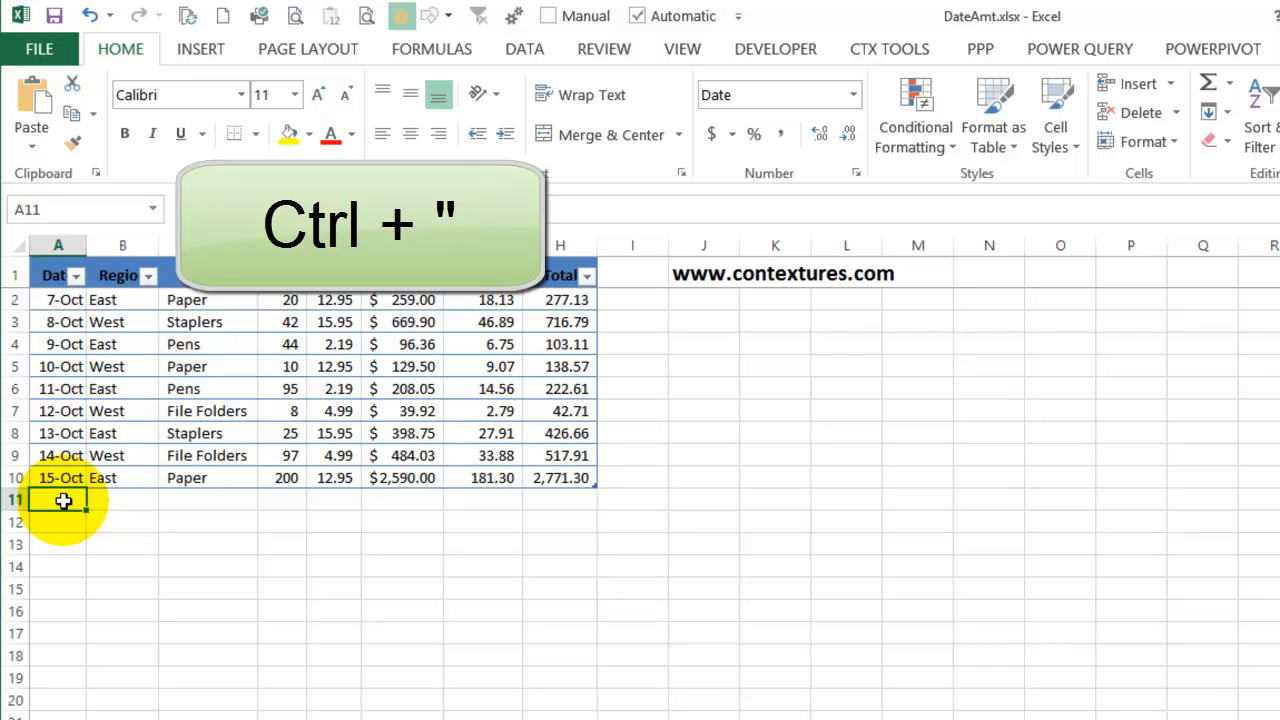
pyautogui.hotkey('ctrl', 'shift', "'")
pyautogui.press('Tab')
pyautogui.hotkey('ctrl', 'shift', "'")
pyautogui.press('Tab')
pyautogui.hotkey('ctrl', 'shift', "'")
pyautogui.press('Tab')
pyautogui.write('100')
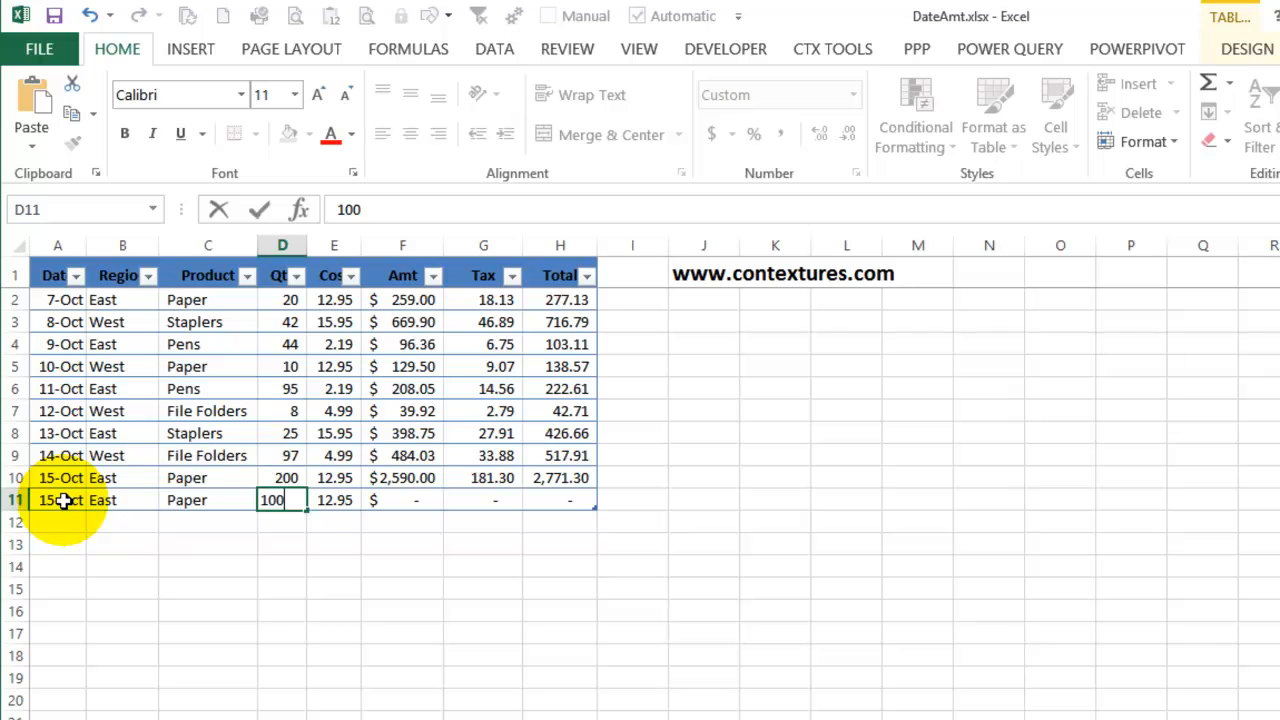
pyautogui.press('Return')
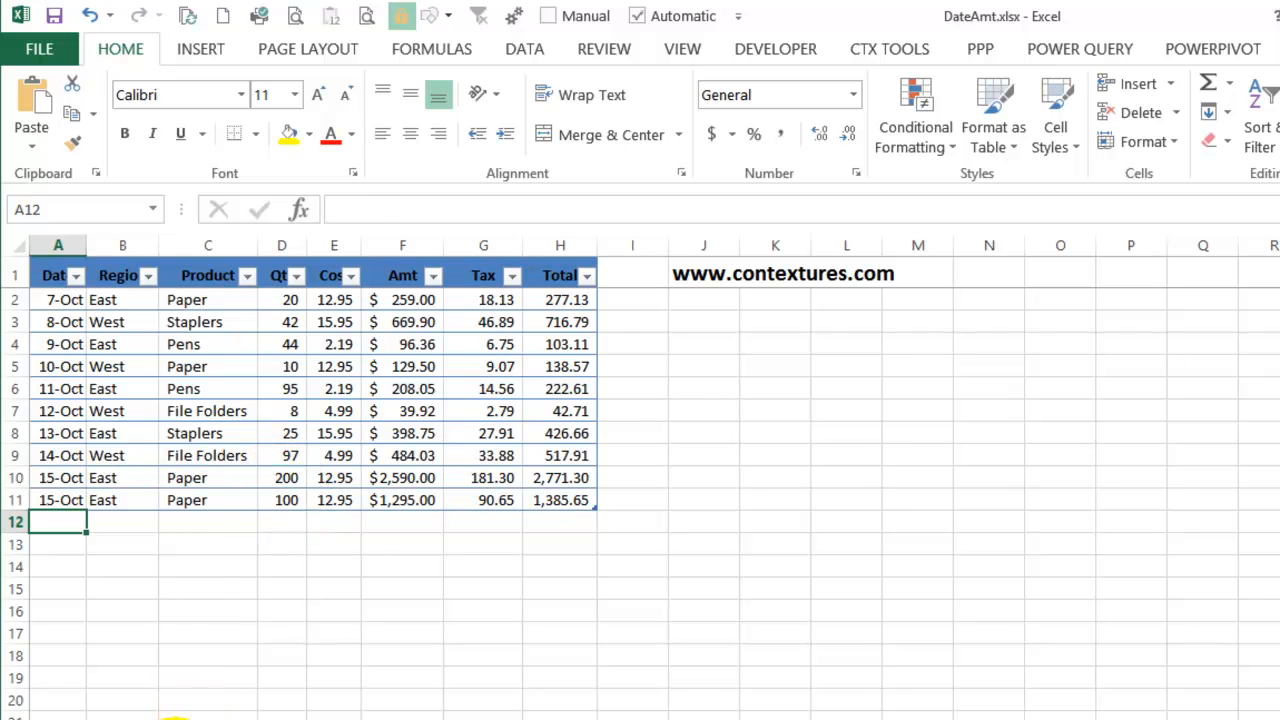
# - Refresh the pivot table to include the new order row, and return to the Orders sheet
pyautogui.click(175, 718)
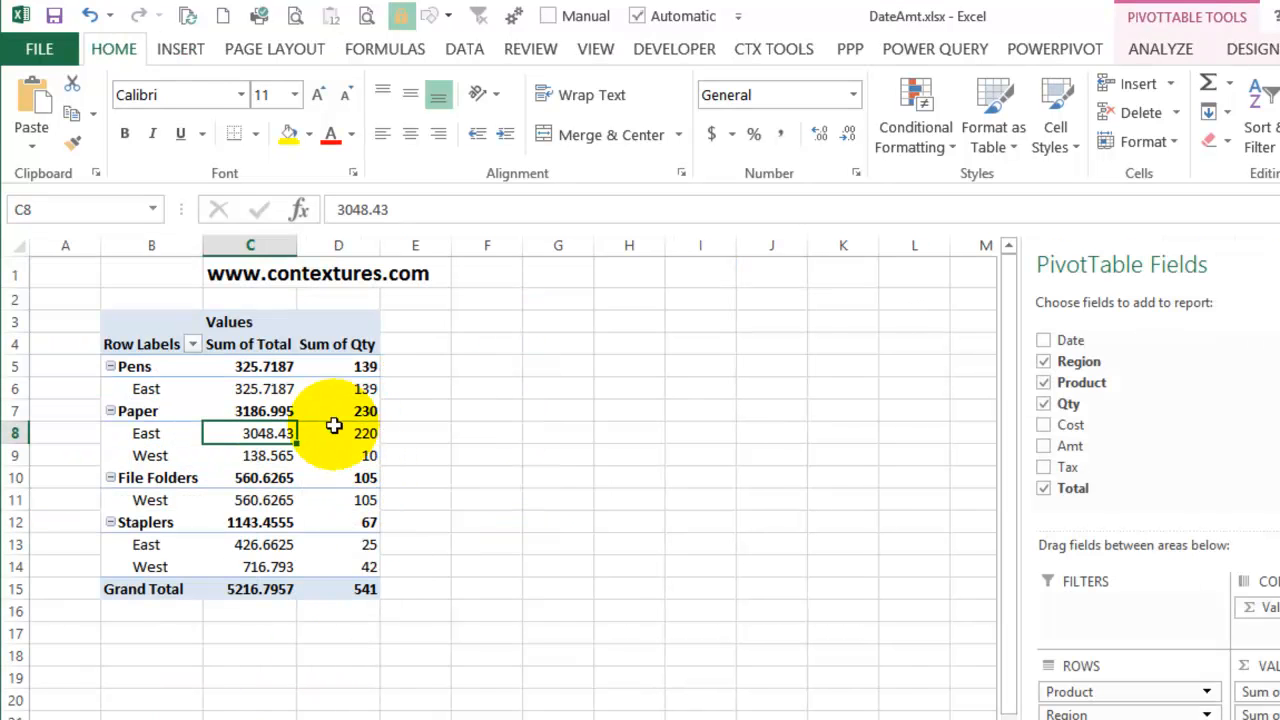
pyautogui.rightClick(252, 437)
pyautogui.click(300, 529)
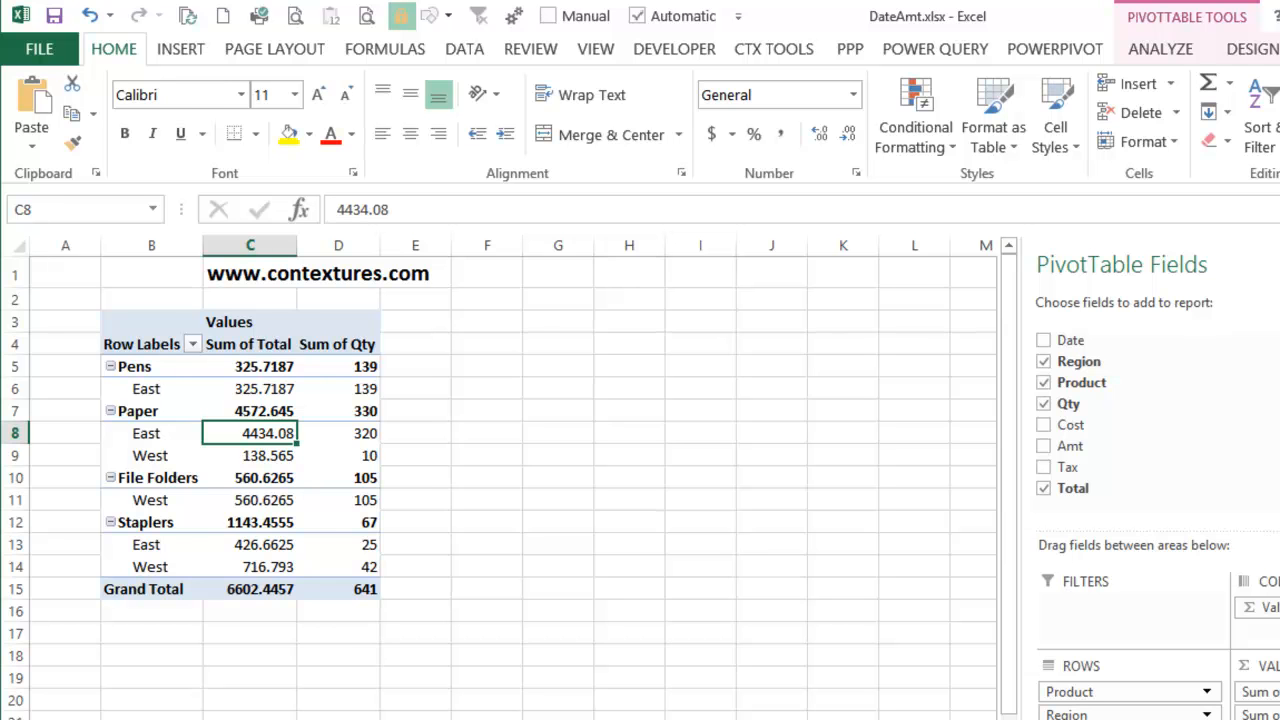
pyautogui.click(257, 719)
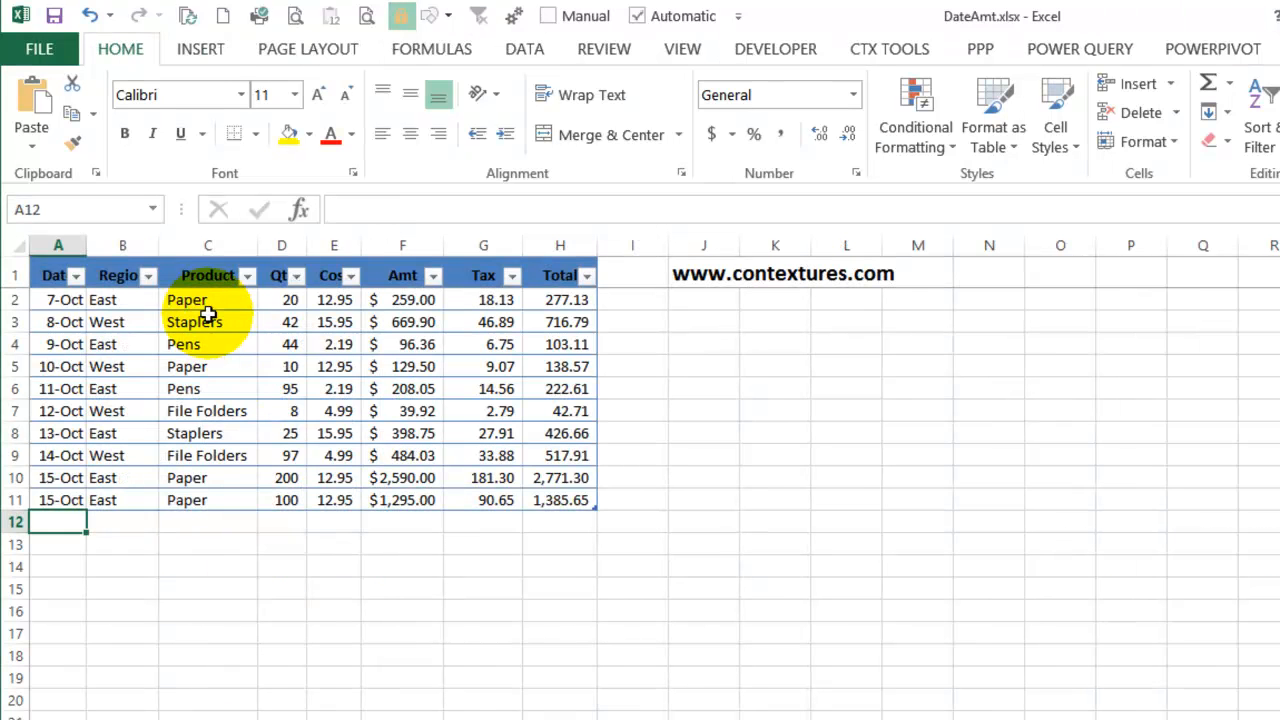